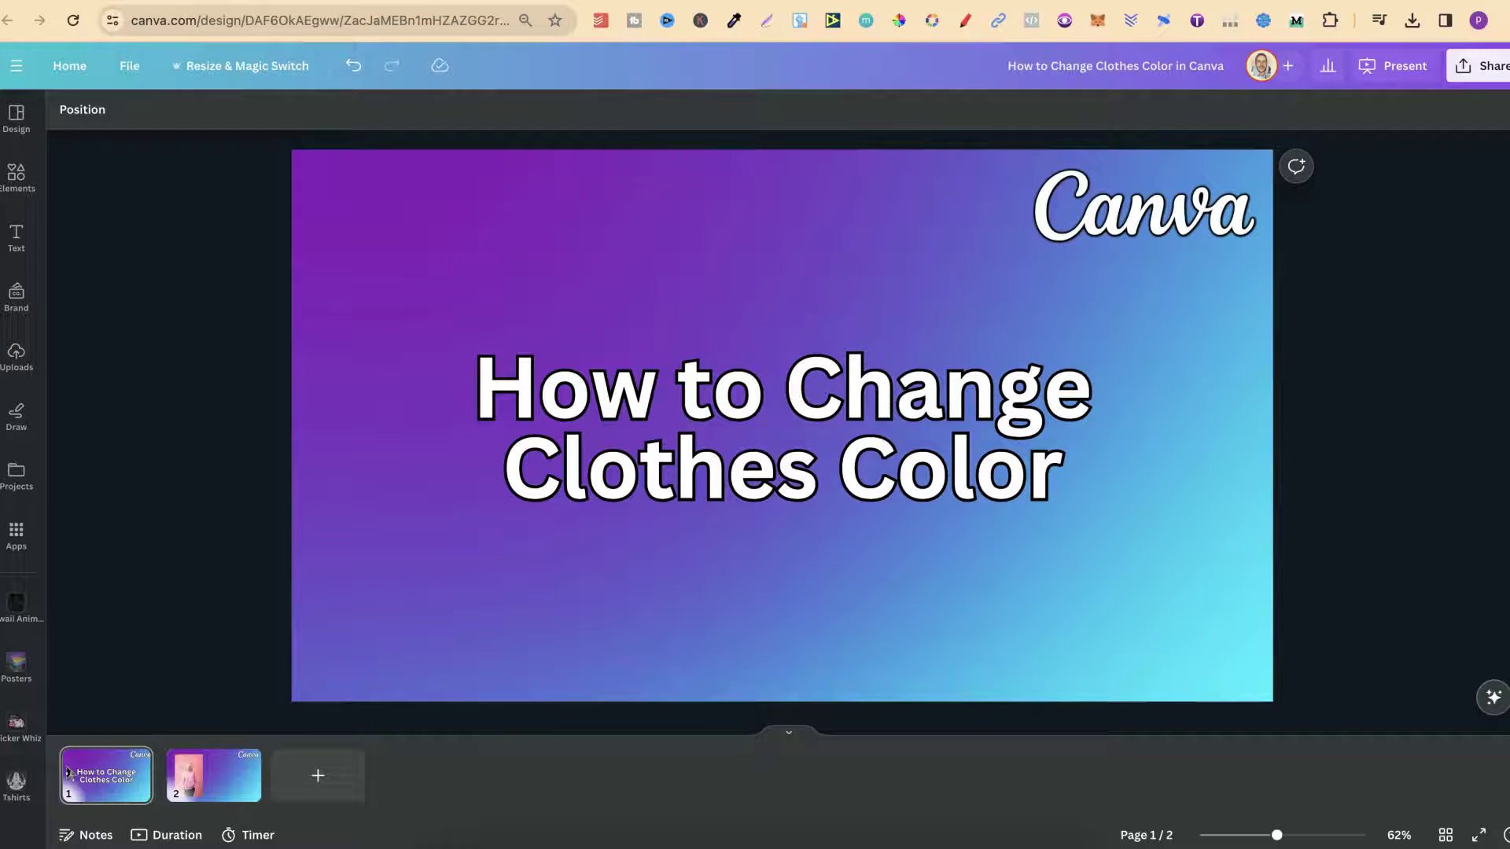
# Step: Show page 2, the slide with the photo of the woman in the pink hoodie
pyautogui.click(207, 778)
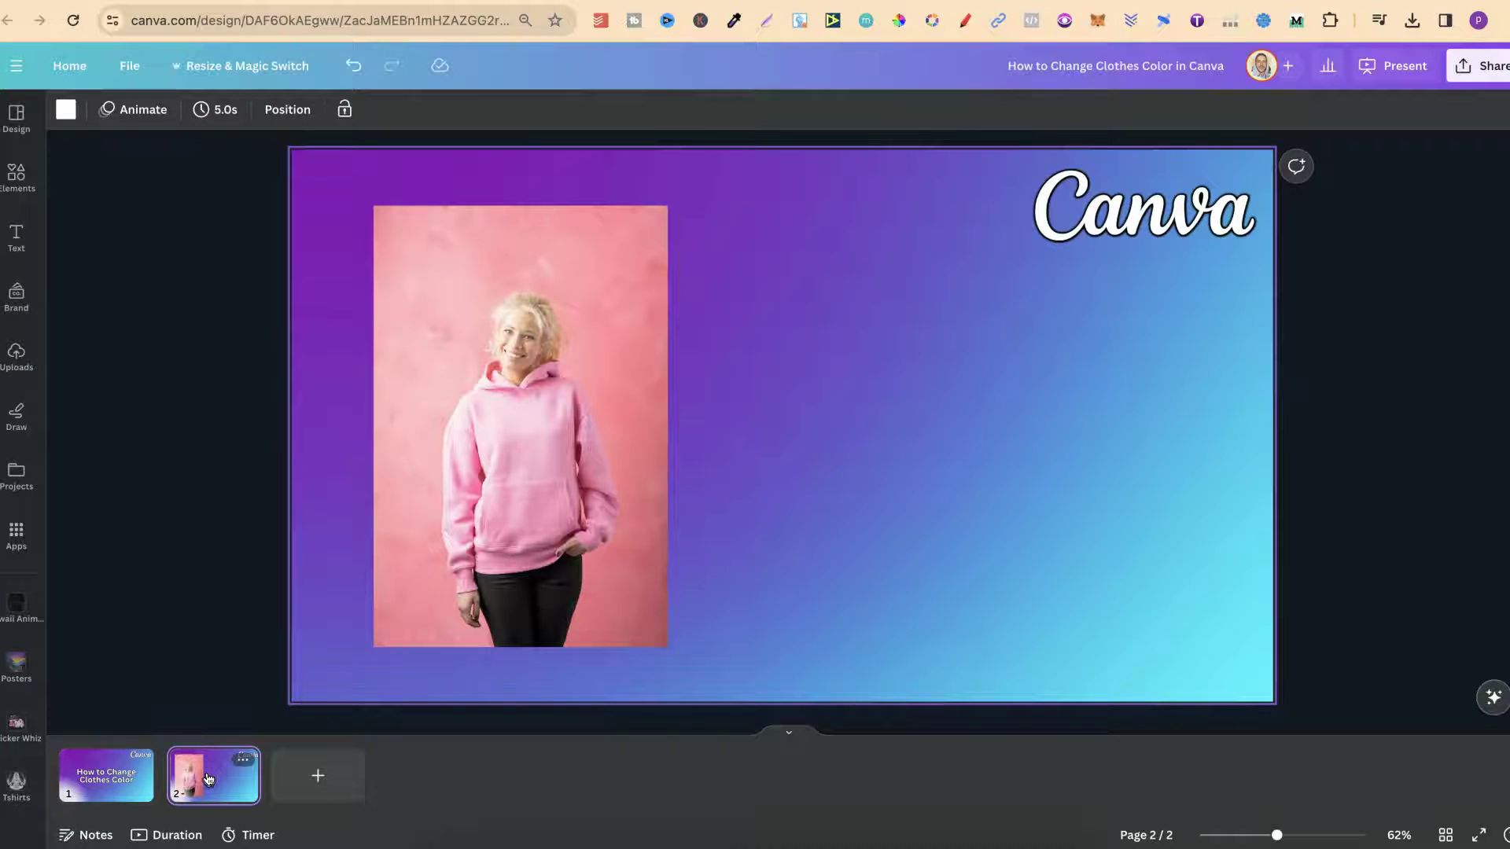
pyautogui.click(506, 426)
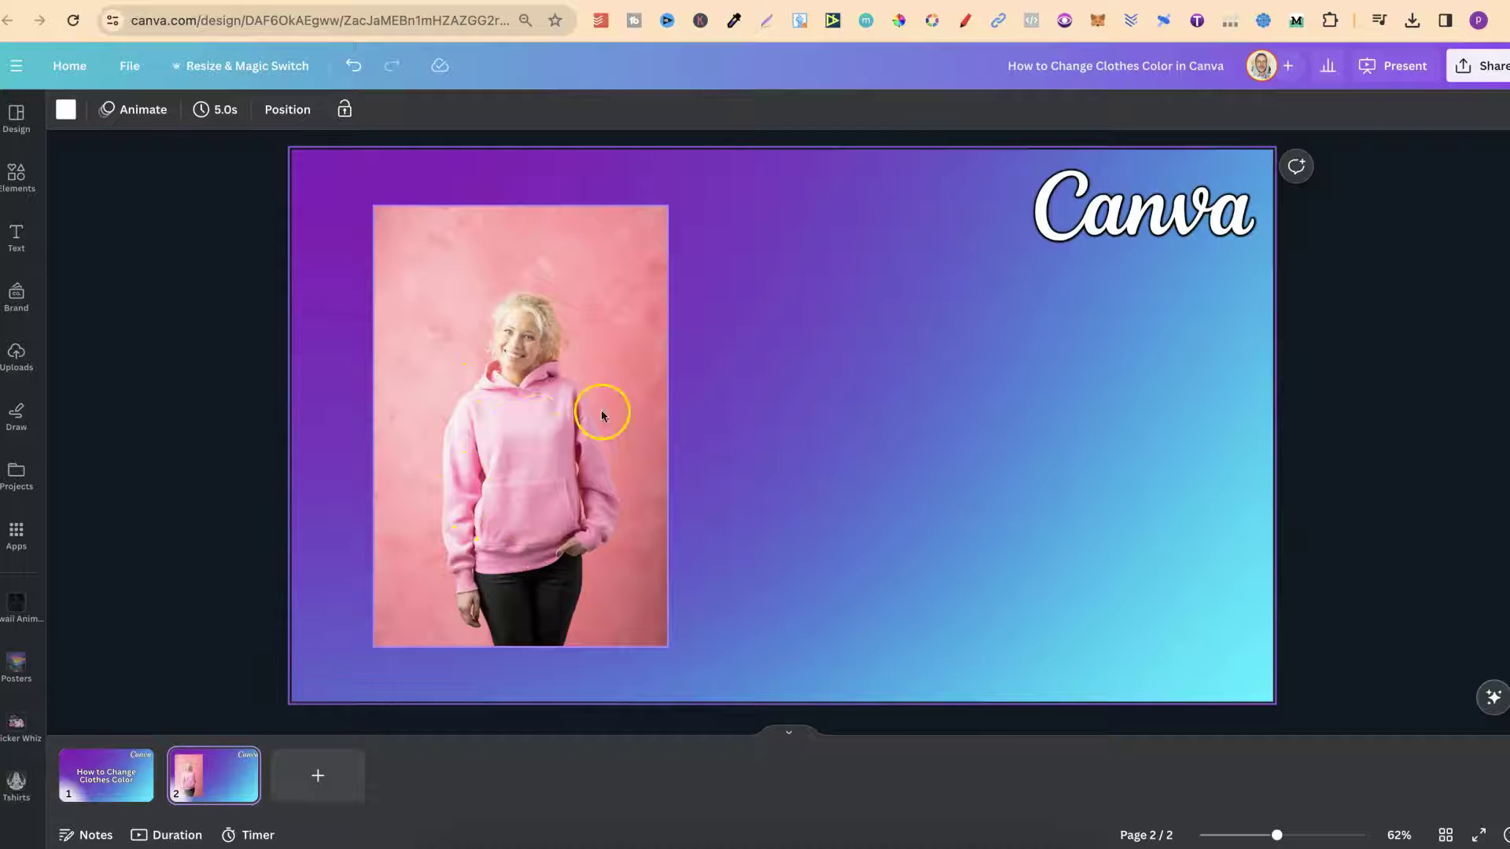
# Step: Open Magic Edit on the pink-hoodie photo through Edit photo under Magic Studio
pyautogui.click(522, 481)
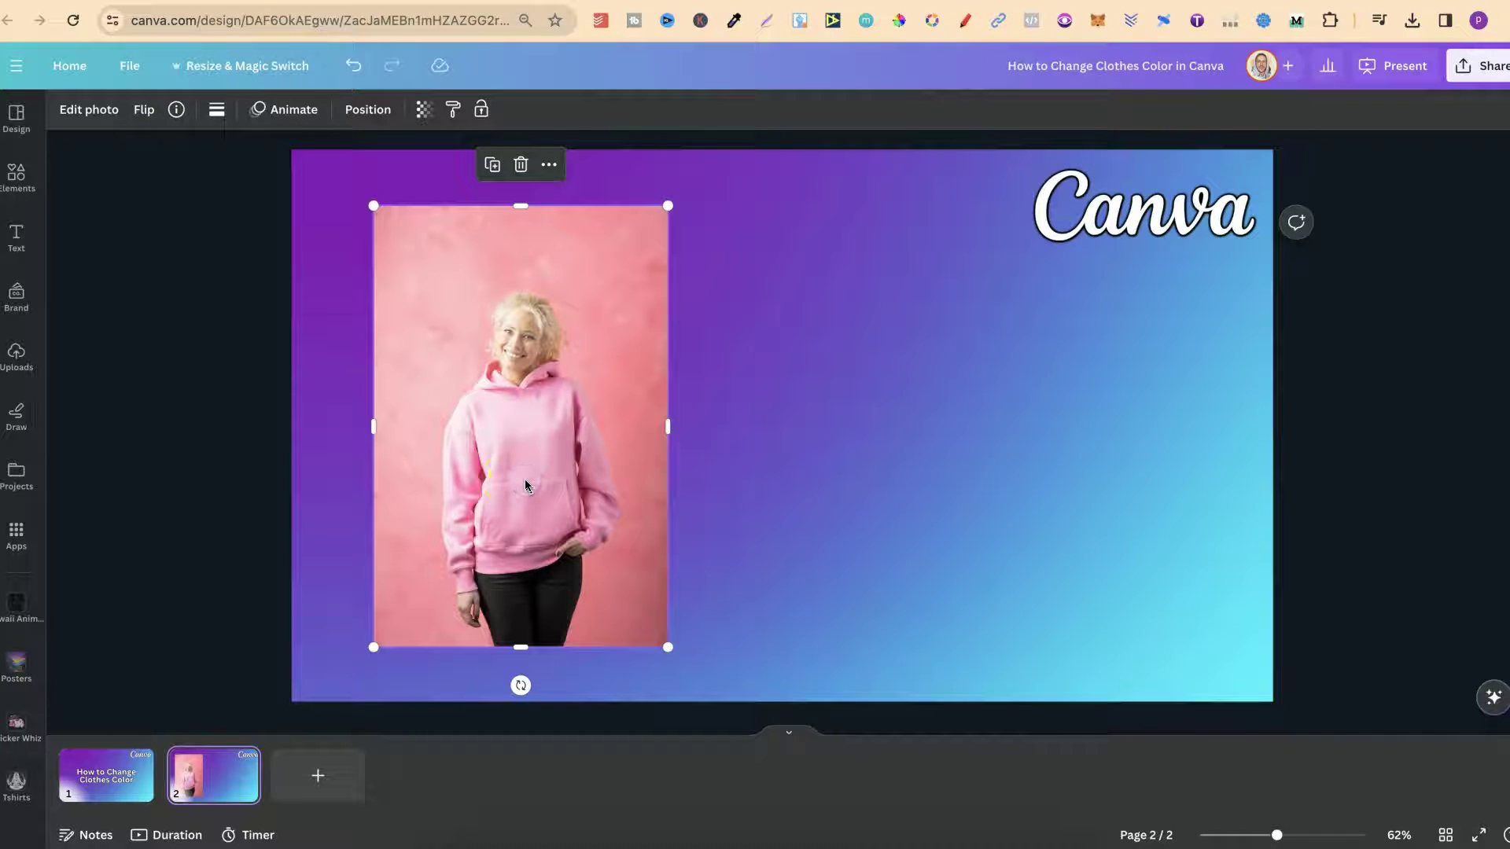
pyautogui.click(89, 109)
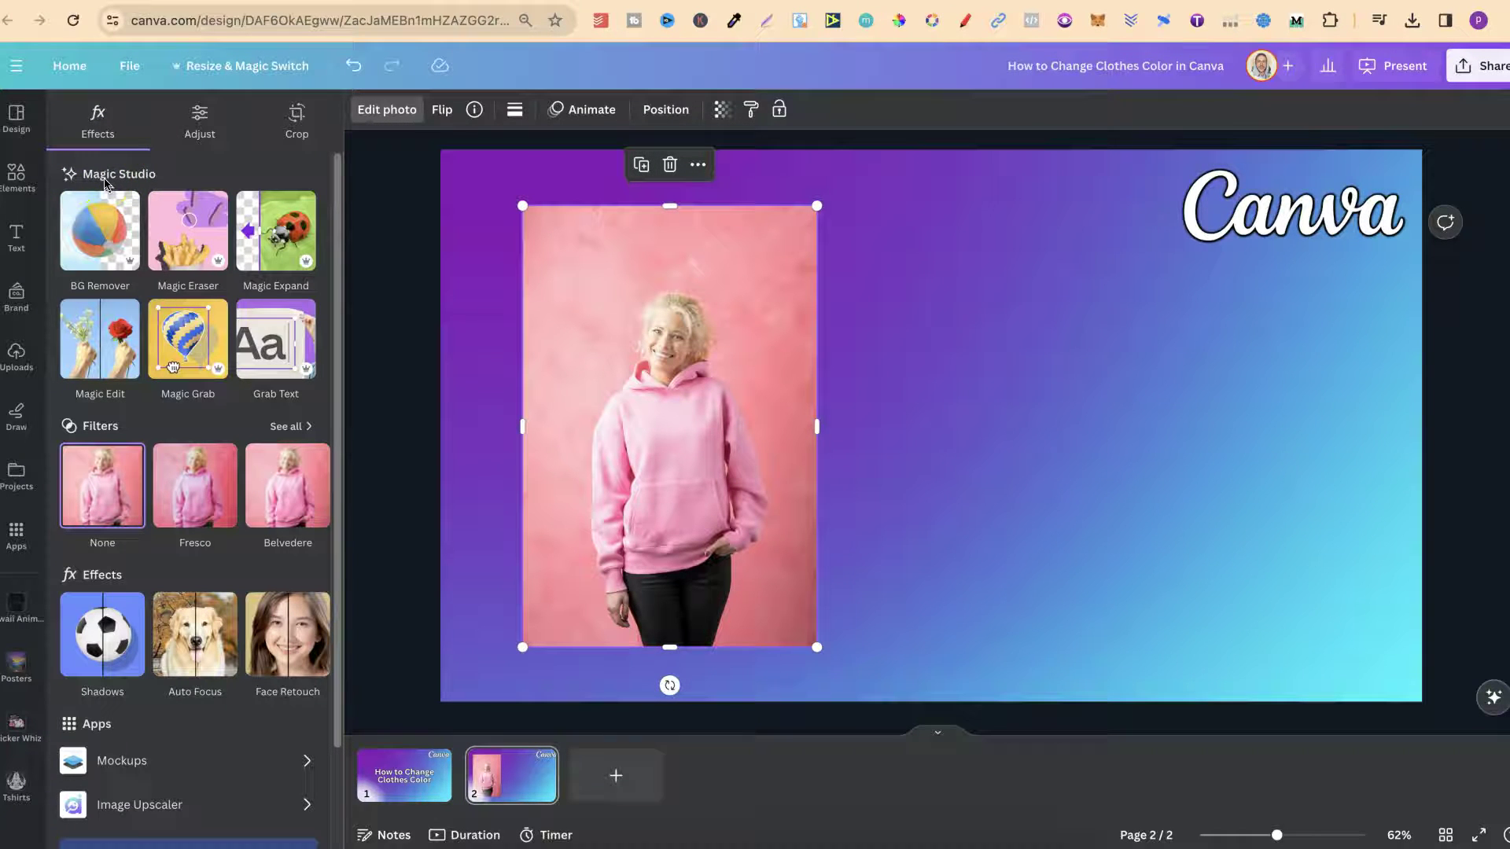
pyautogui.click(95, 339)
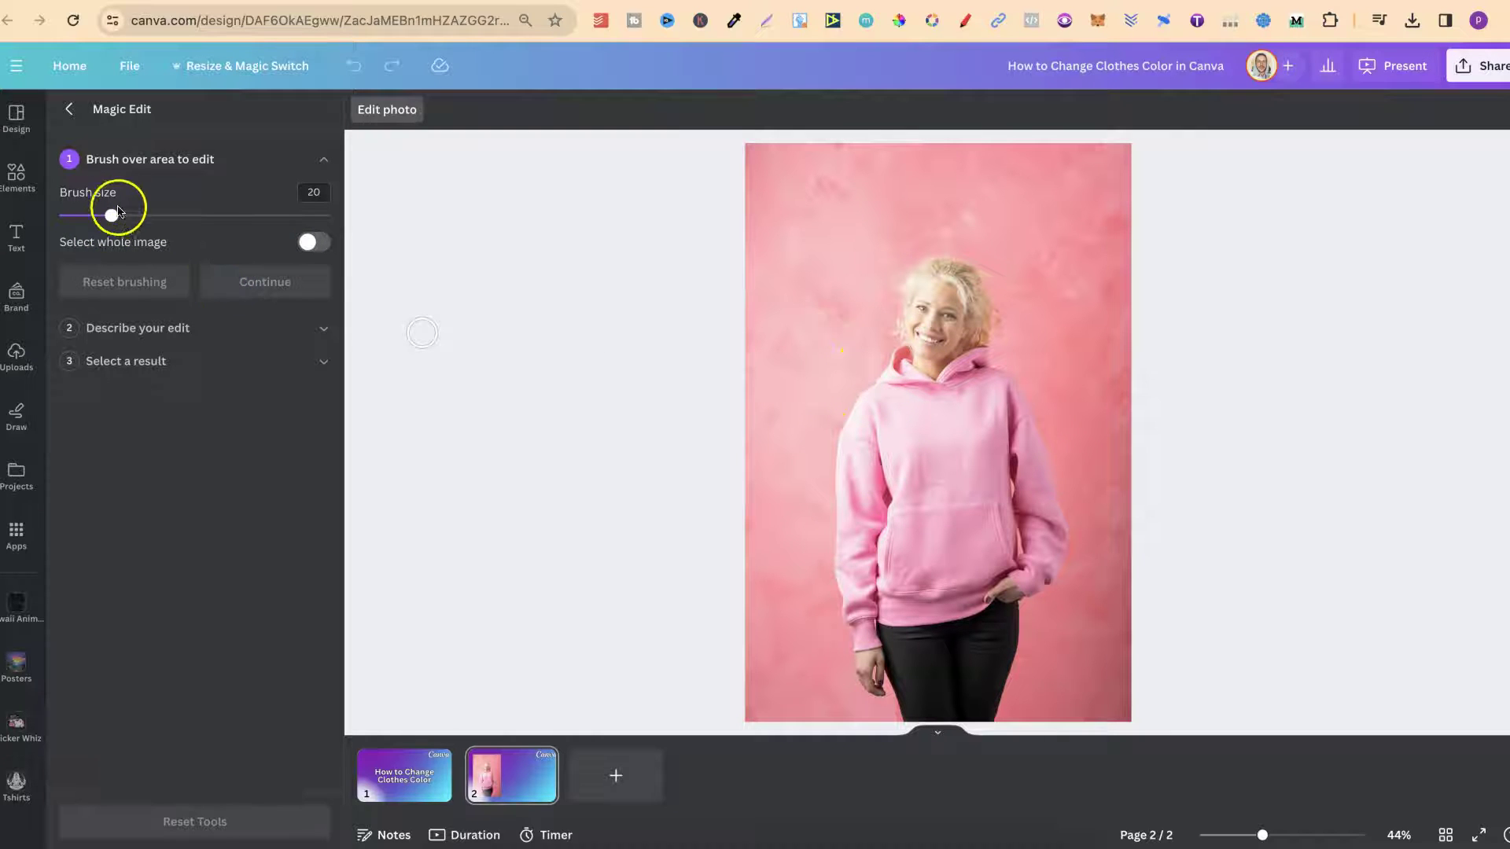
# Step: Set the Magic Edit brush size to 37 and paint over the entire pink hoodie
pyautogui.moveTo(113, 219)
pyautogui.mouseDown()
pyautogui.moveTo(202, 219)
pyautogui.moveTo(158, 217)
pyautogui.mouseUp()
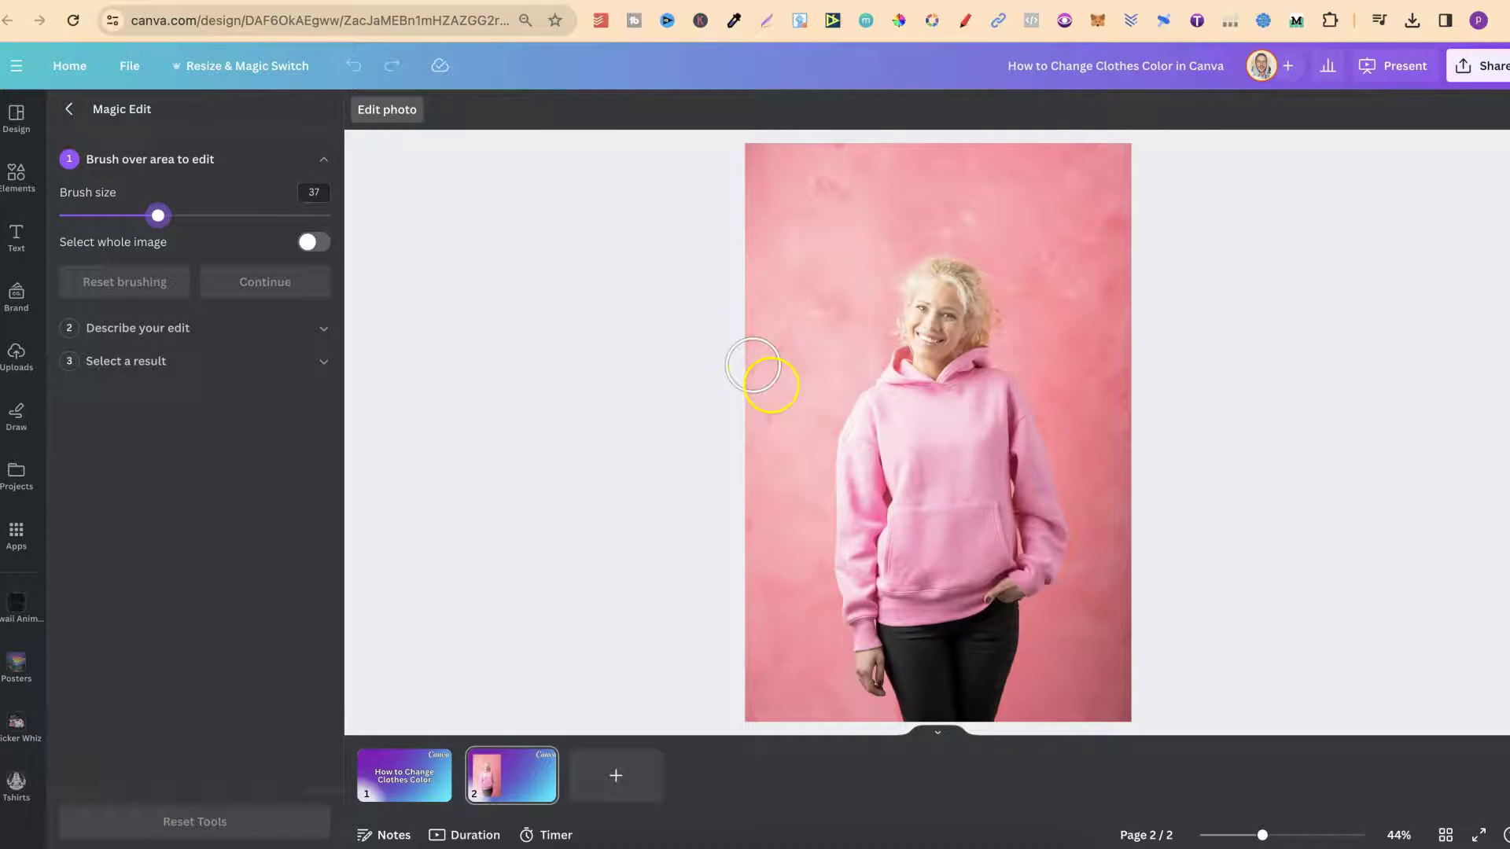
pyautogui.click(891, 367)
pyautogui.moveTo(891, 368)
pyautogui.mouseDown()
pyautogui.moveTo(845, 503)
pyautogui.moveTo(860, 630)
pyautogui.moveTo(866, 602)
pyautogui.moveTo(957, 607)
pyautogui.moveTo(984, 569)
pyautogui.moveTo(1025, 580)
pyautogui.moveTo(1050, 563)
pyautogui.moveTo(1014, 407)
pyautogui.moveTo(983, 372)
pyautogui.moveTo(950, 397)
pyautogui.moveTo(921, 387)
pyautogui.moveTo(947, 387)
pyautogui.moveTo(974, 421)
pyautogui.moveTo(903, 426)
pyautogui.moveTo(897, 441)
pyautogui.moveTo(915, 495)
pyautogui.moveTo(896, 569)
pyautogui.moveTo(985, 526)
pyautogui.moveTo(1001, 537)
pyautogui.moveTo(970, 453)
pyautogui.moveTo(938, 467)
pyautogui.moveTo(952, 502)
pyautogui.mouseUp()
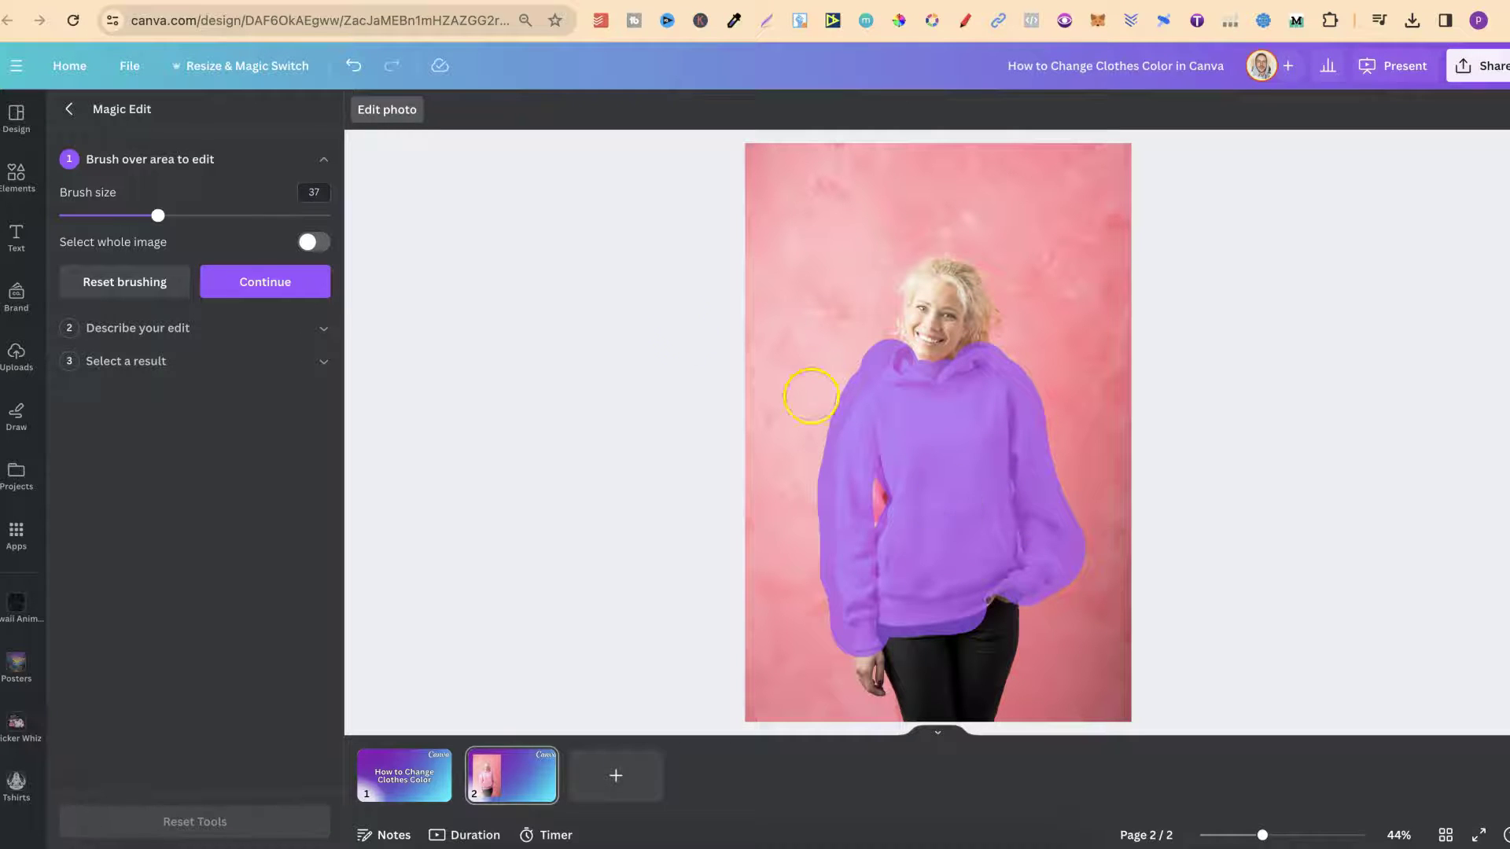
# Step: Enter the prompt 'change the color of the hoodie to red' and generate results
pyautogui.click(263, 287)
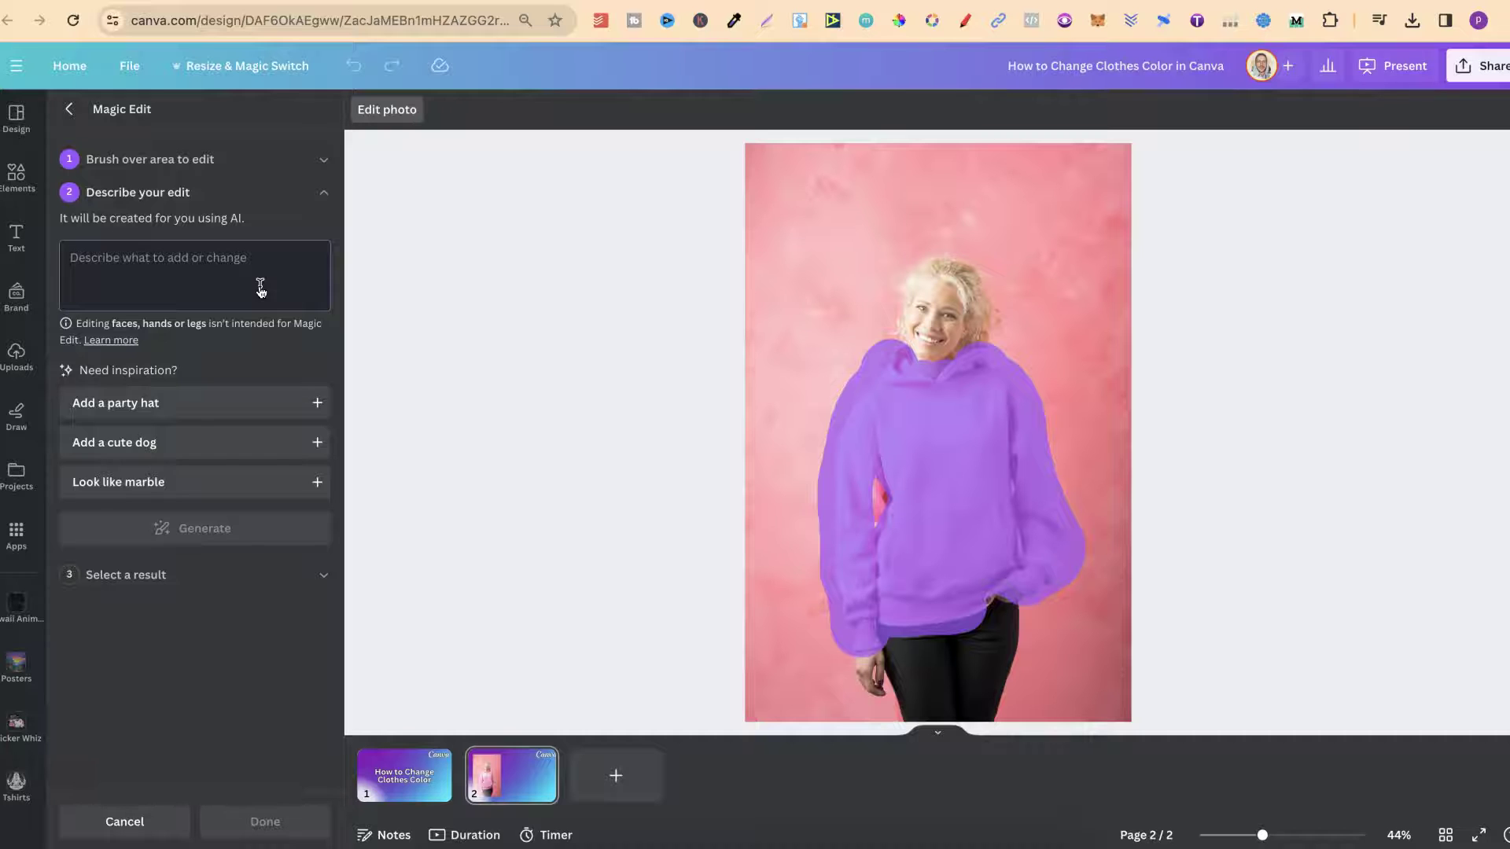
pyautogui.click(83, 261)
pyautogui.write('change the color of the hoodie to red')
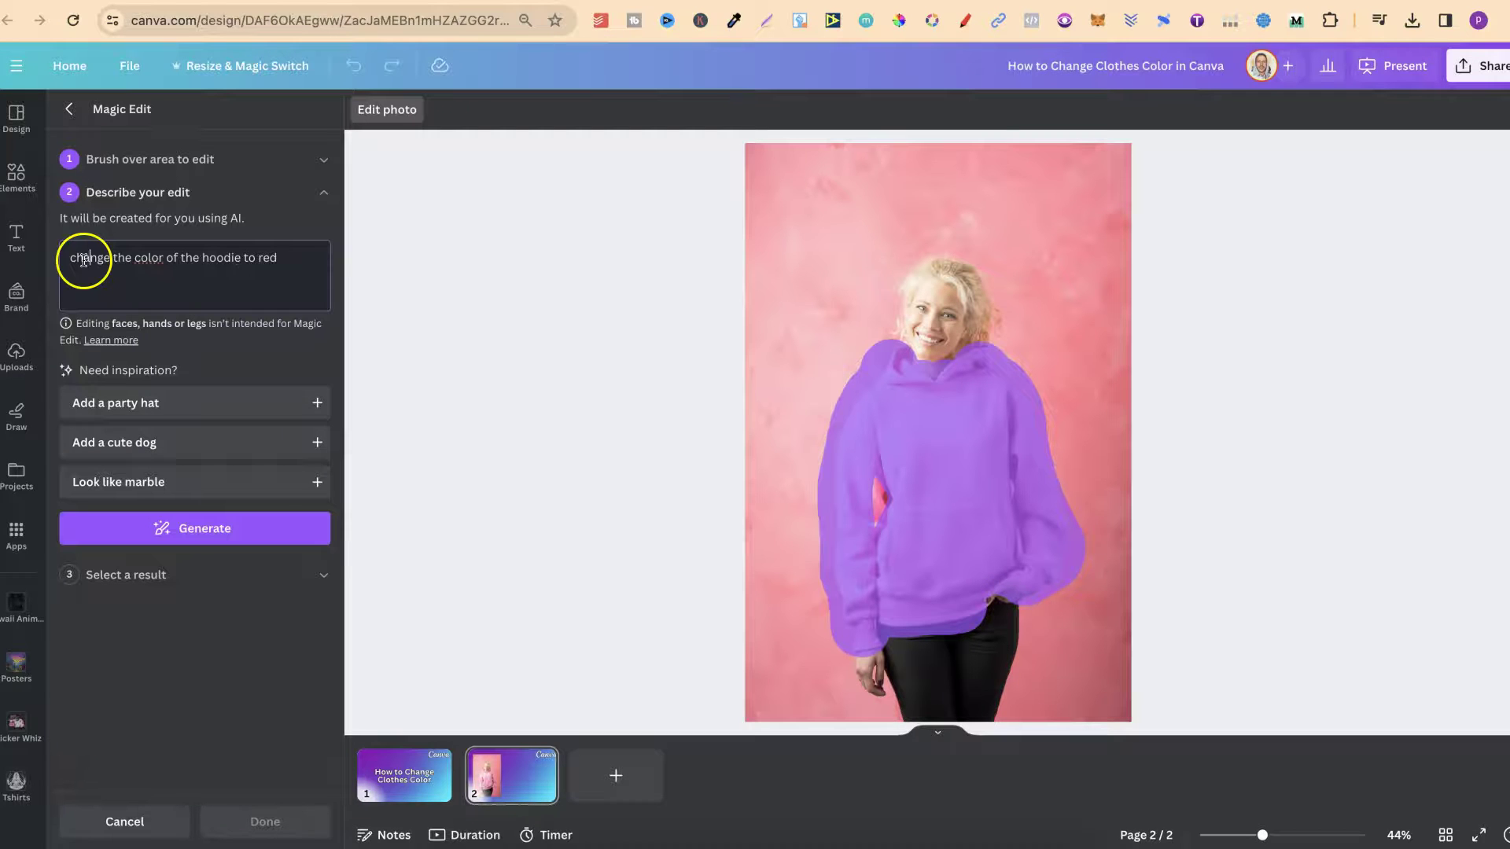
pyautogui.click(291, 263)
pyautogui.click(199, 521)
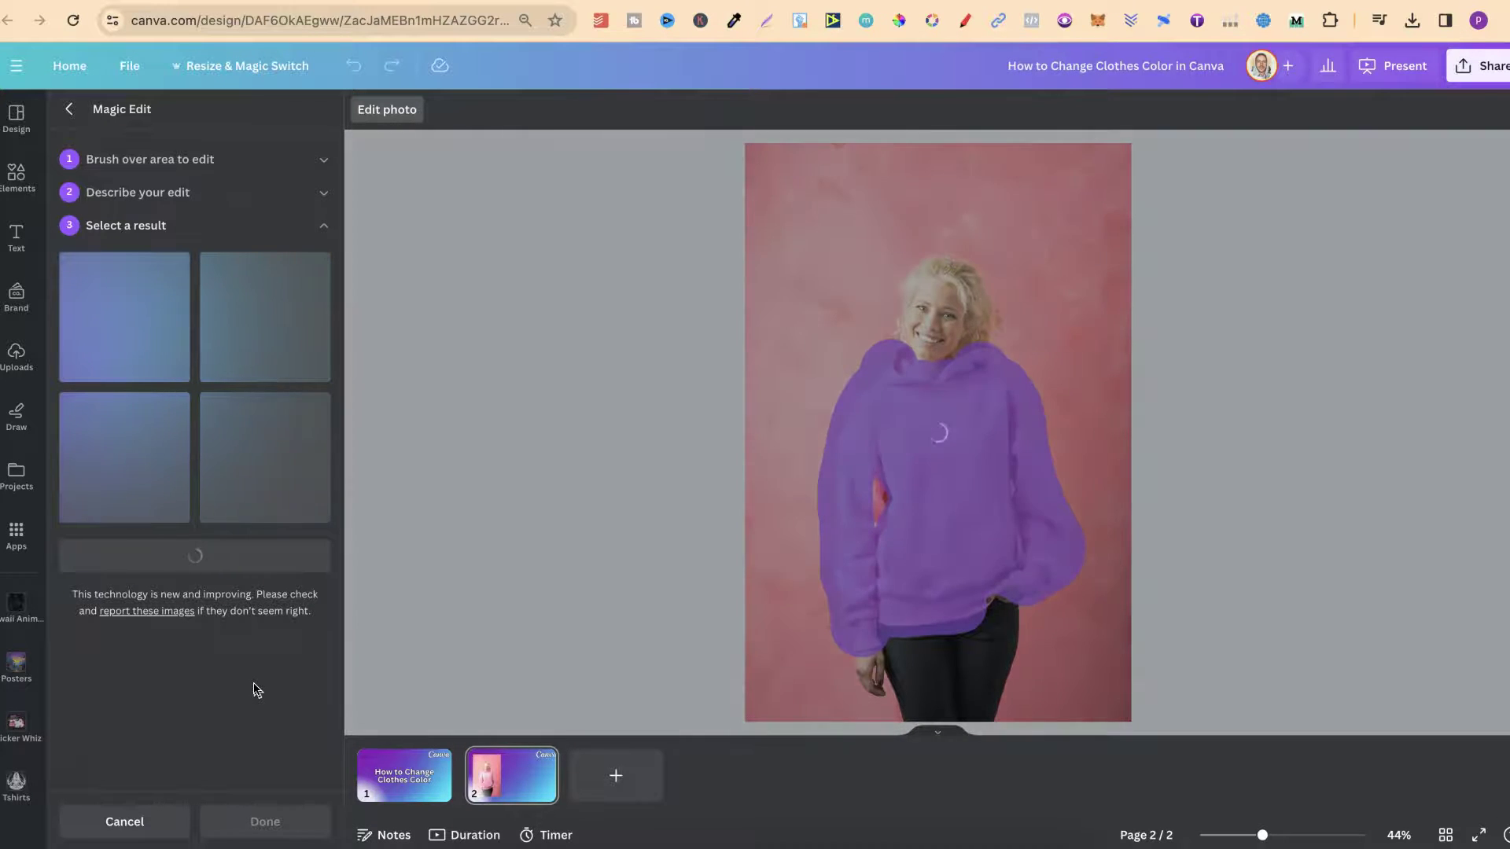
# Step: Compare the four red-hoodie results and select the second one
pyautogui.click(146, 621)
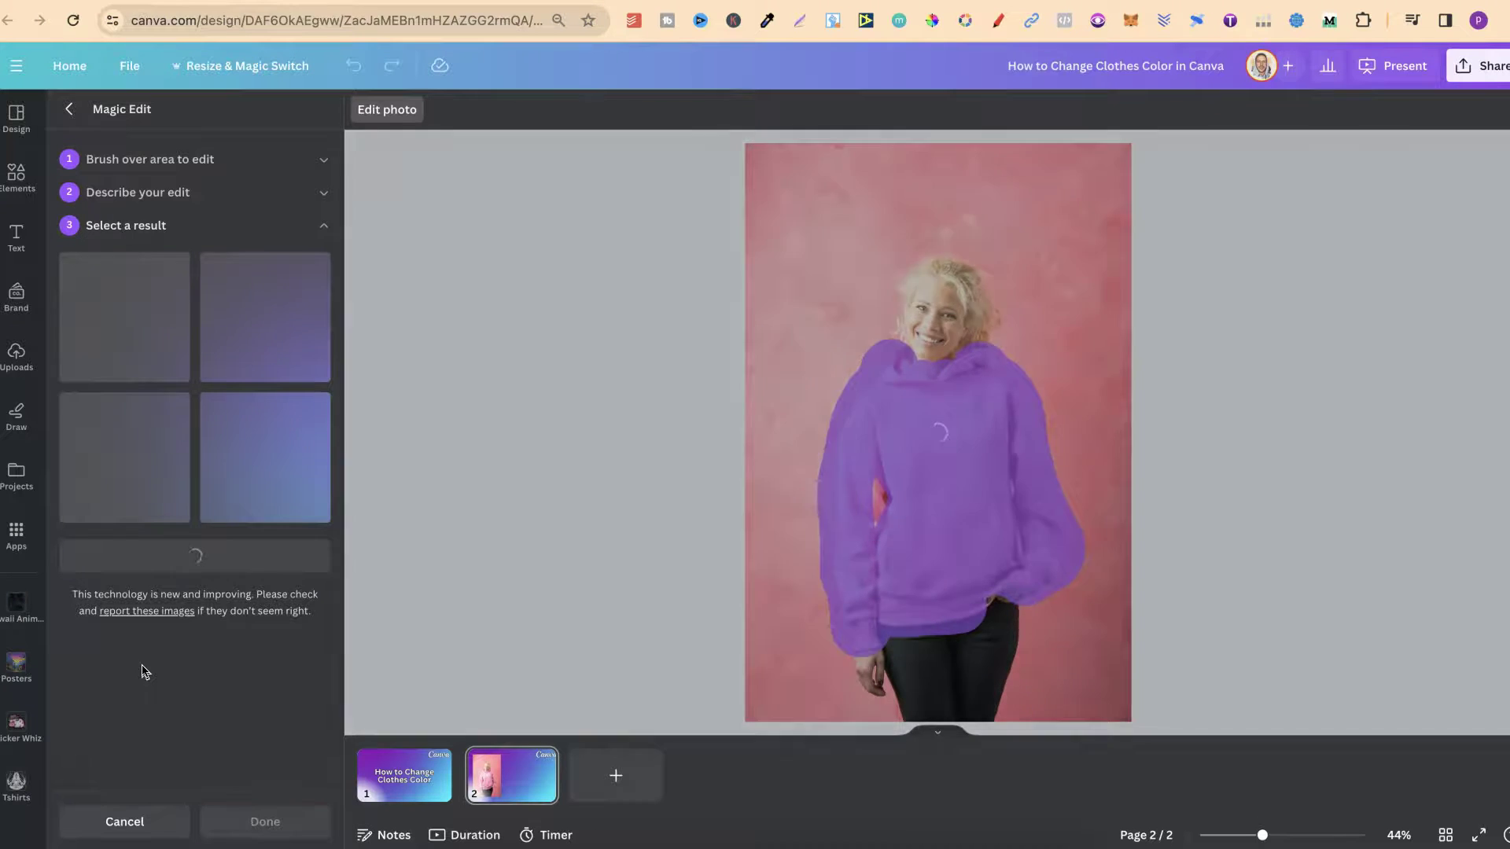
pyautogui.click(136, 319)
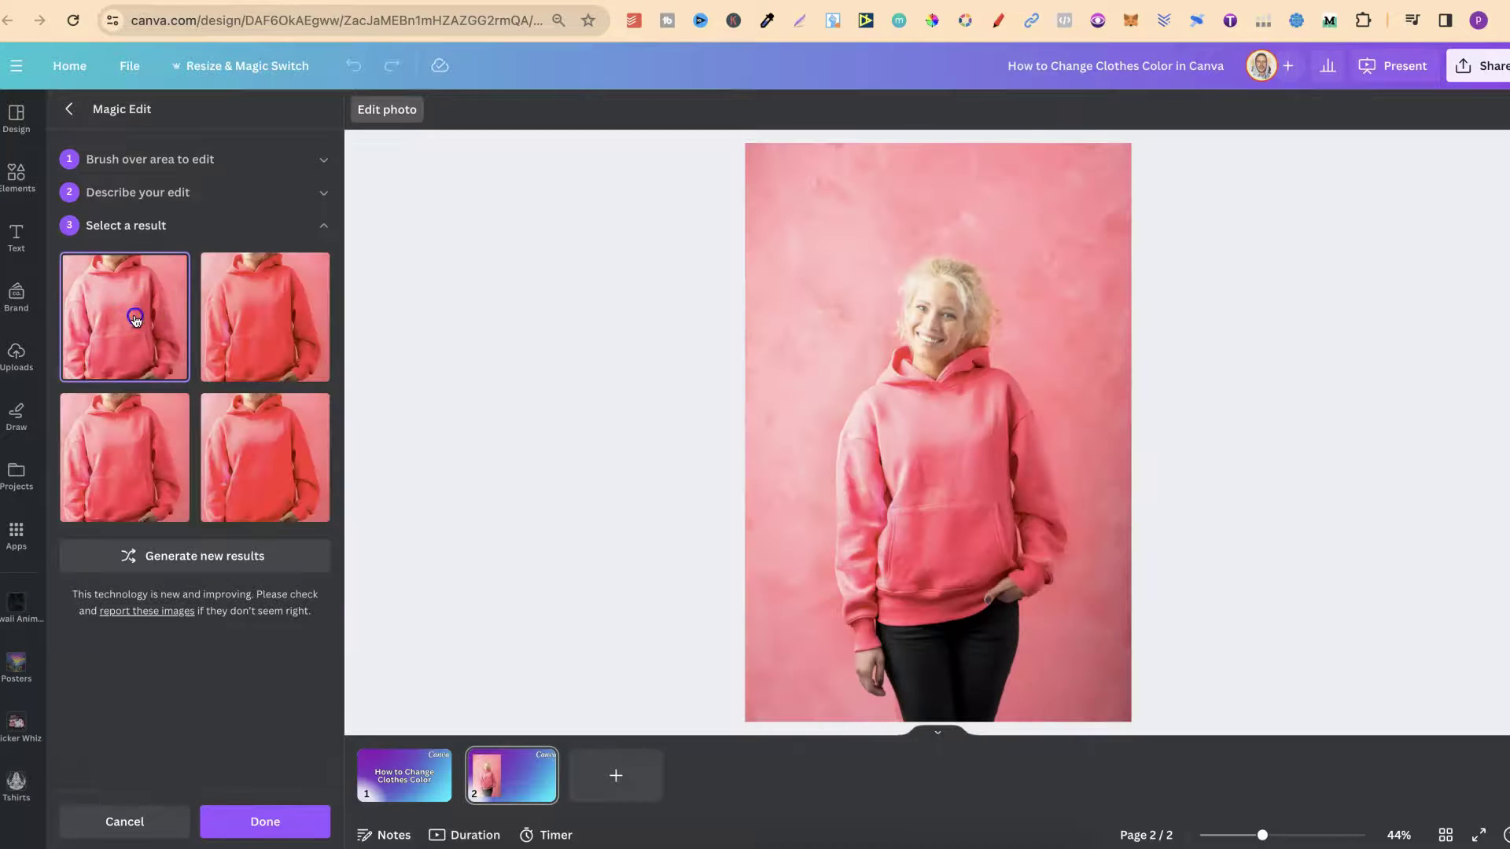
pyautogui.click(283, 309)
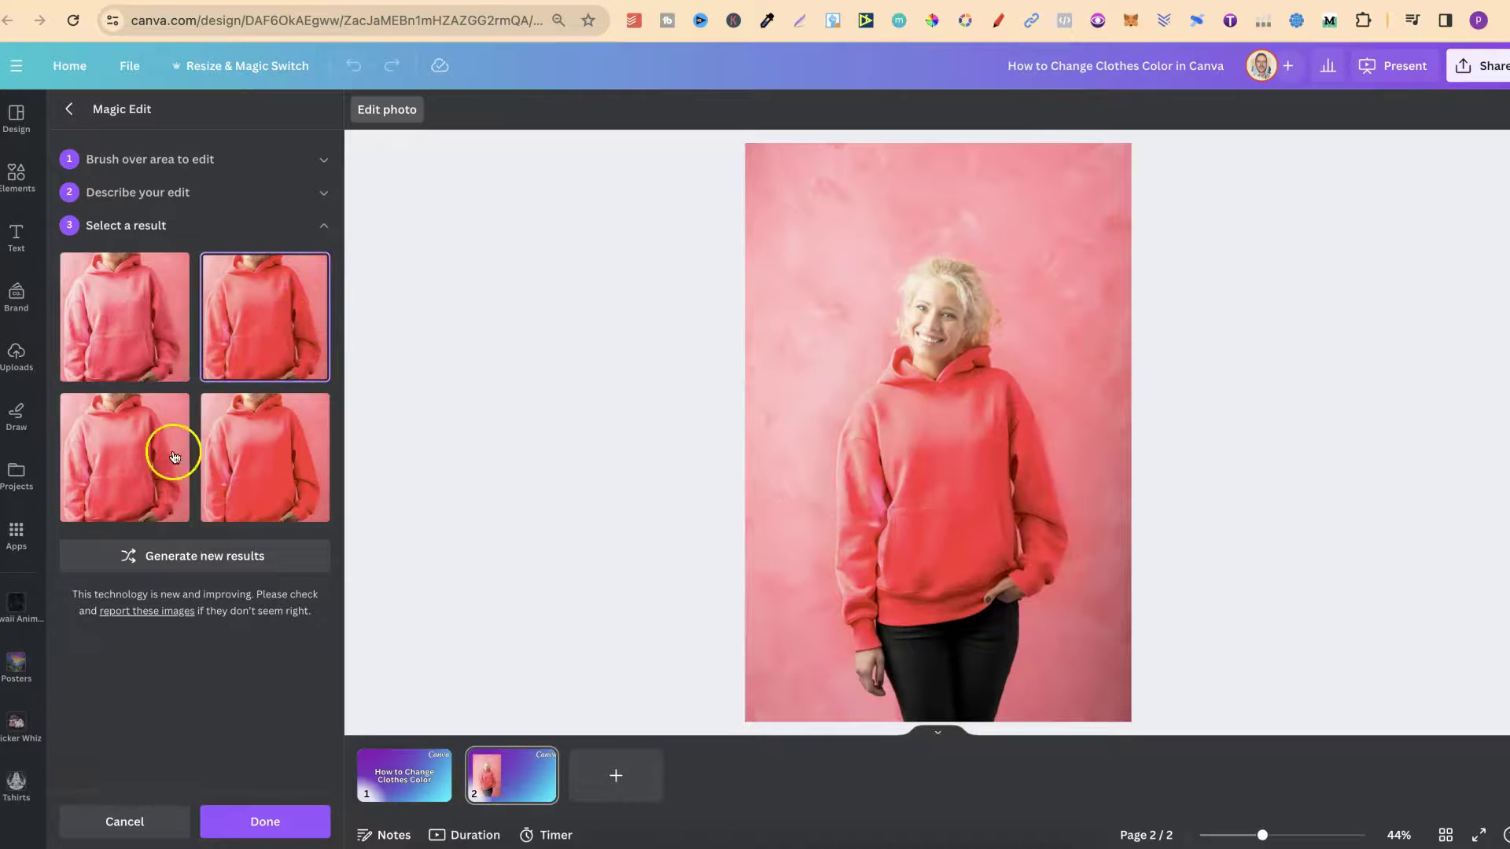
pyautogui.click(150, 460)
pyautogui.click(255, 466)
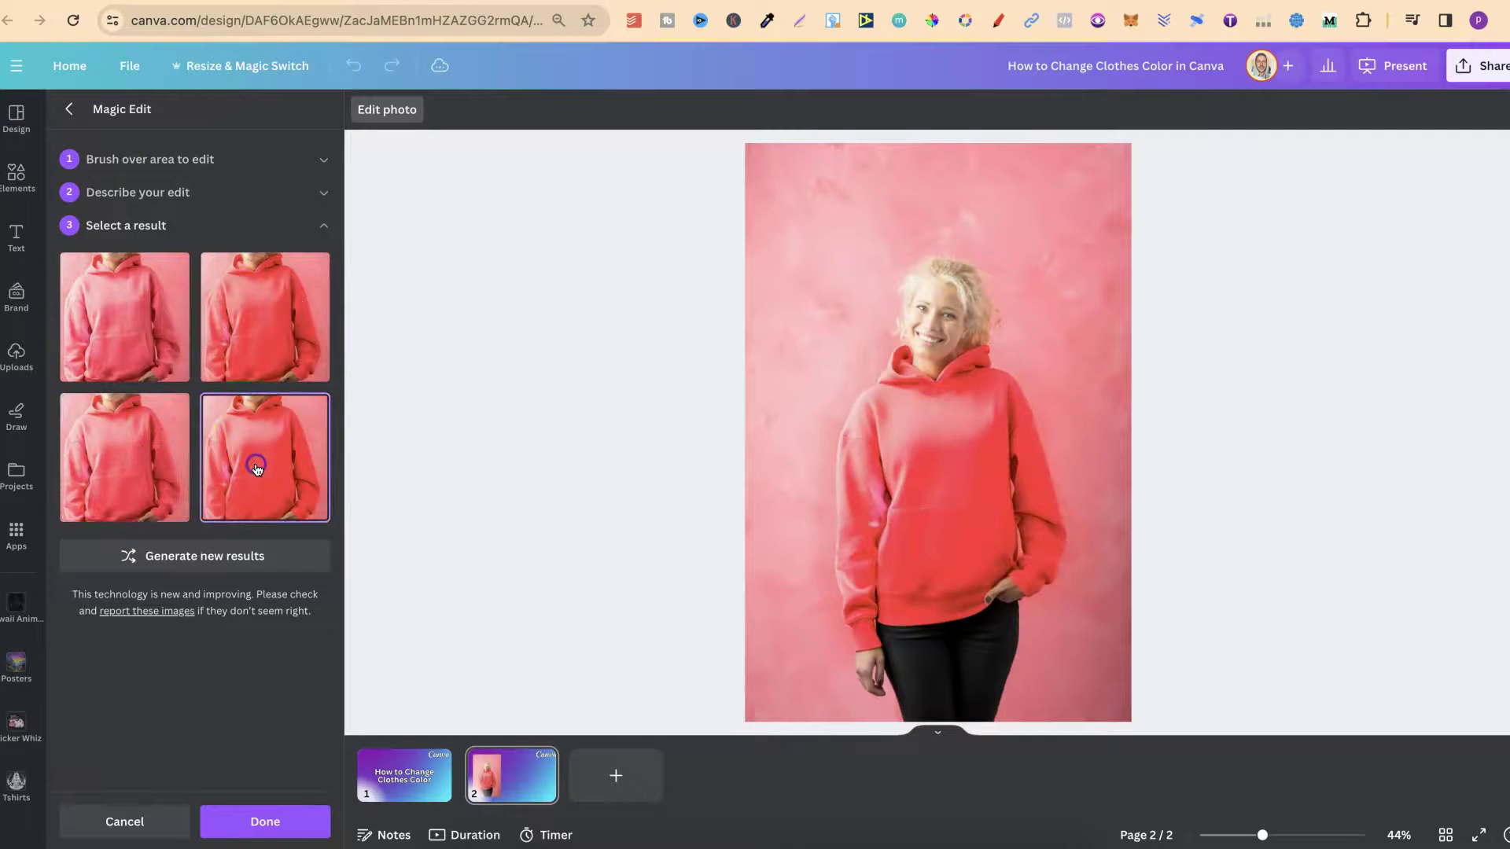
pyautogui.click(263, 338)
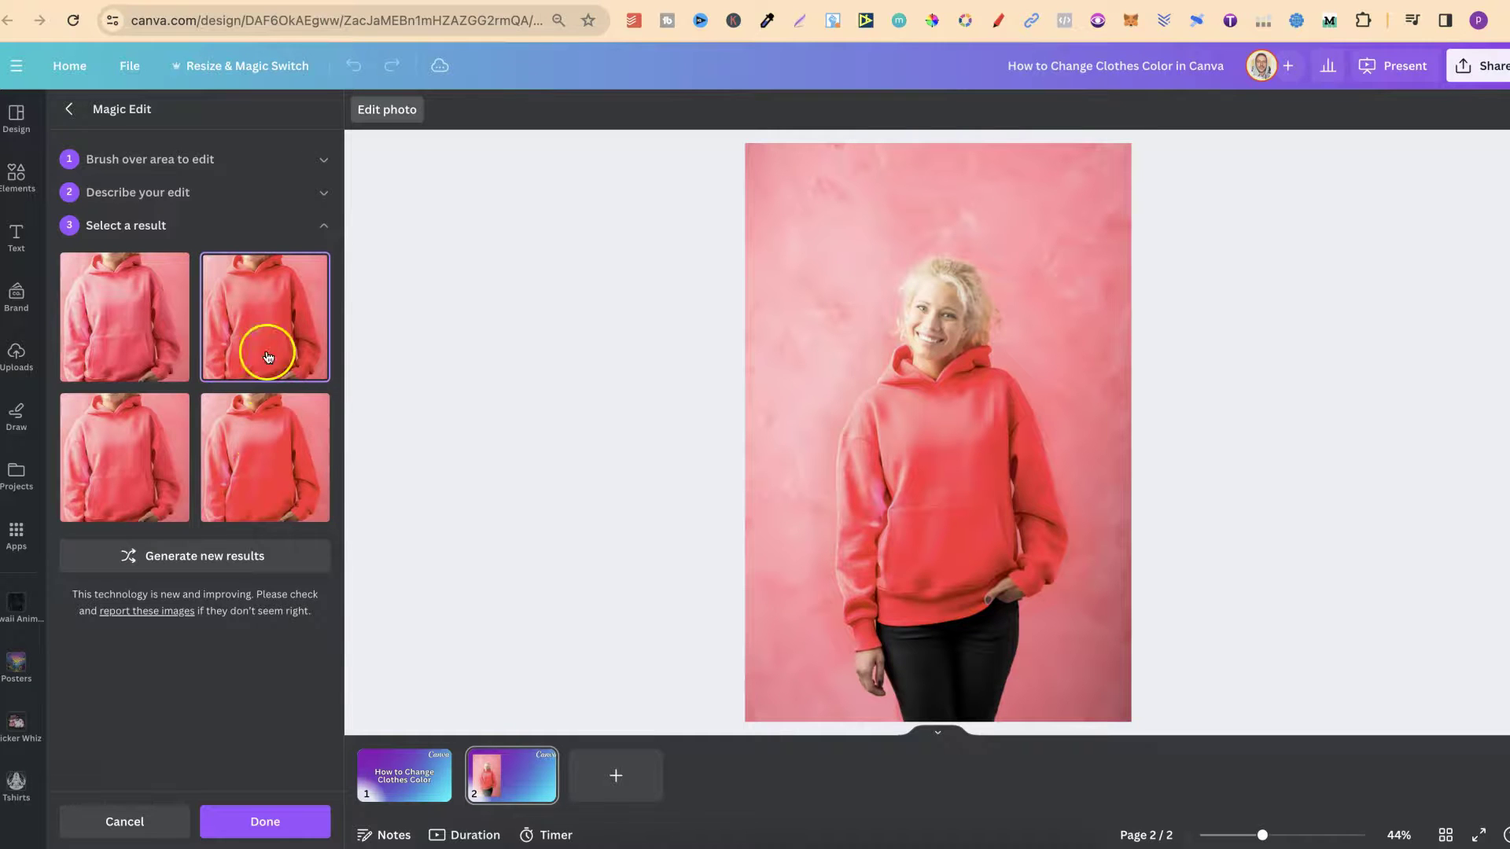
# Step: Apply the red-hoodie result, then add the pink-hoodie photo from Elements beside it
pyautogui.click(262, 820)
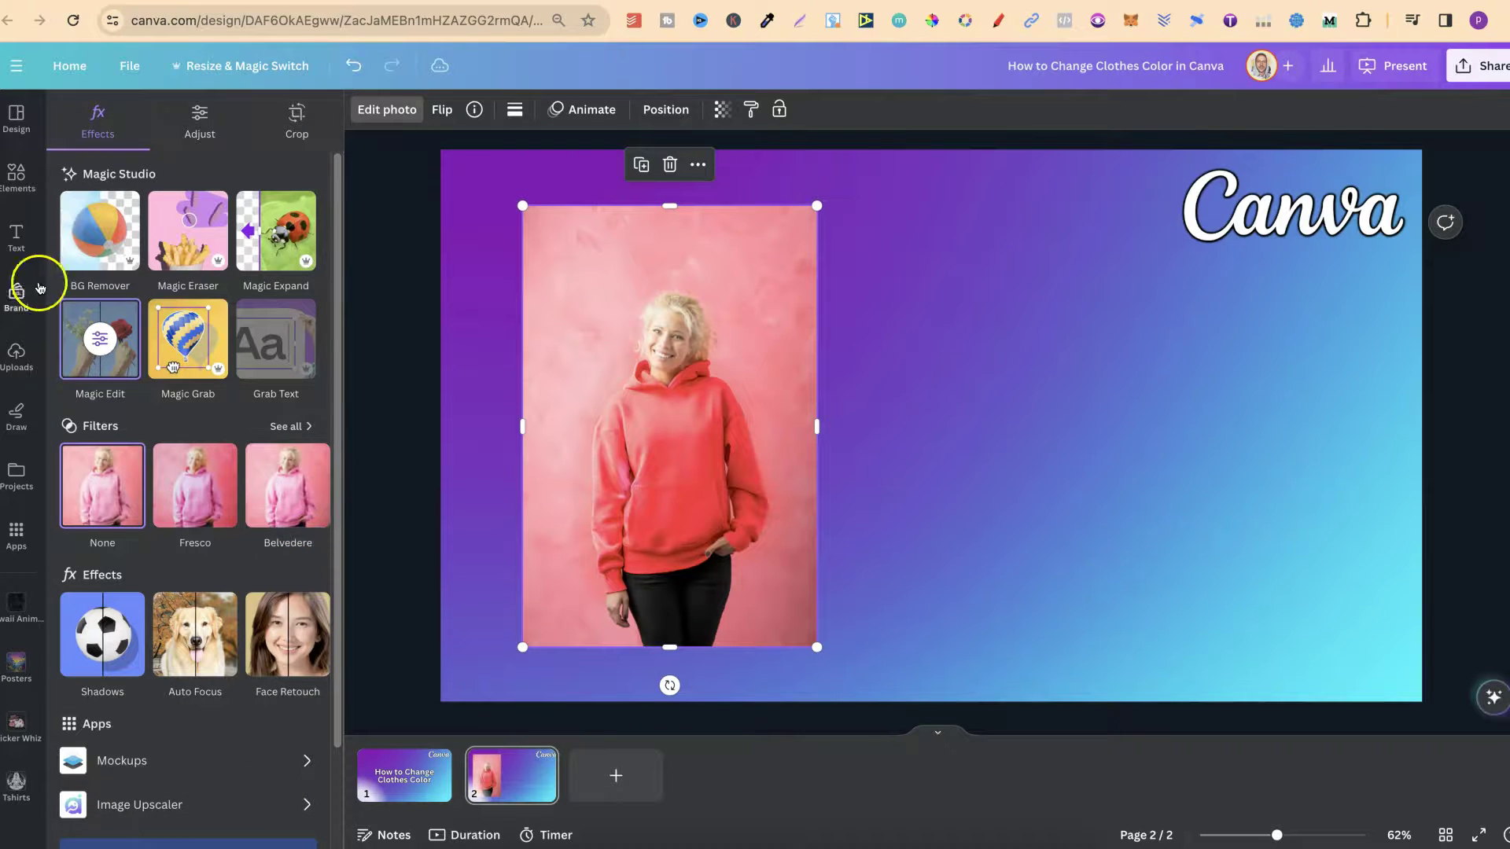
pyautogui.click(18, 179)
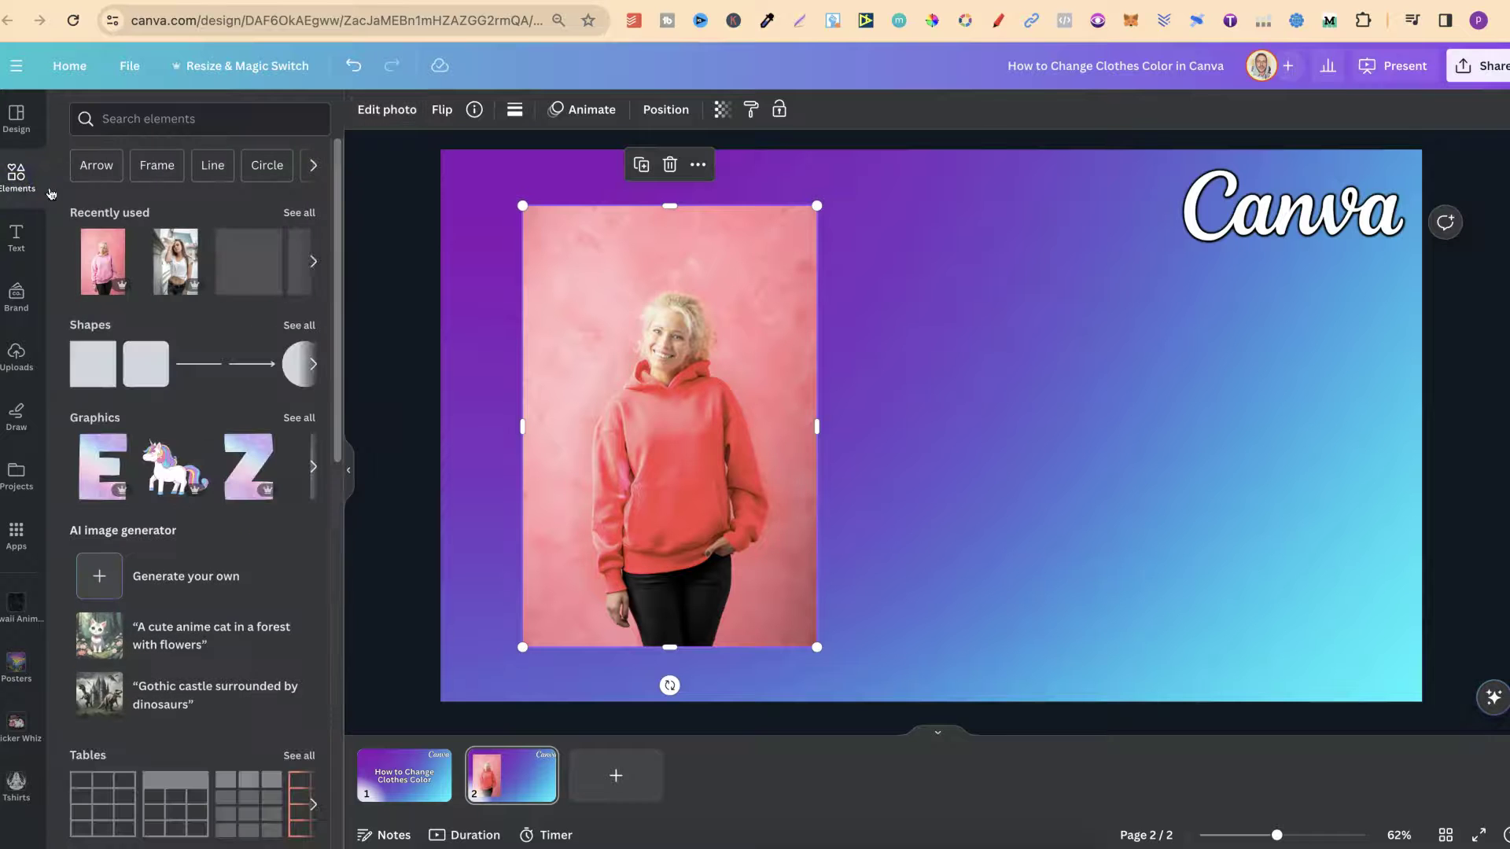
pyautogui.moveTo(100, 273); pyautogui.dragTo(967, 341)
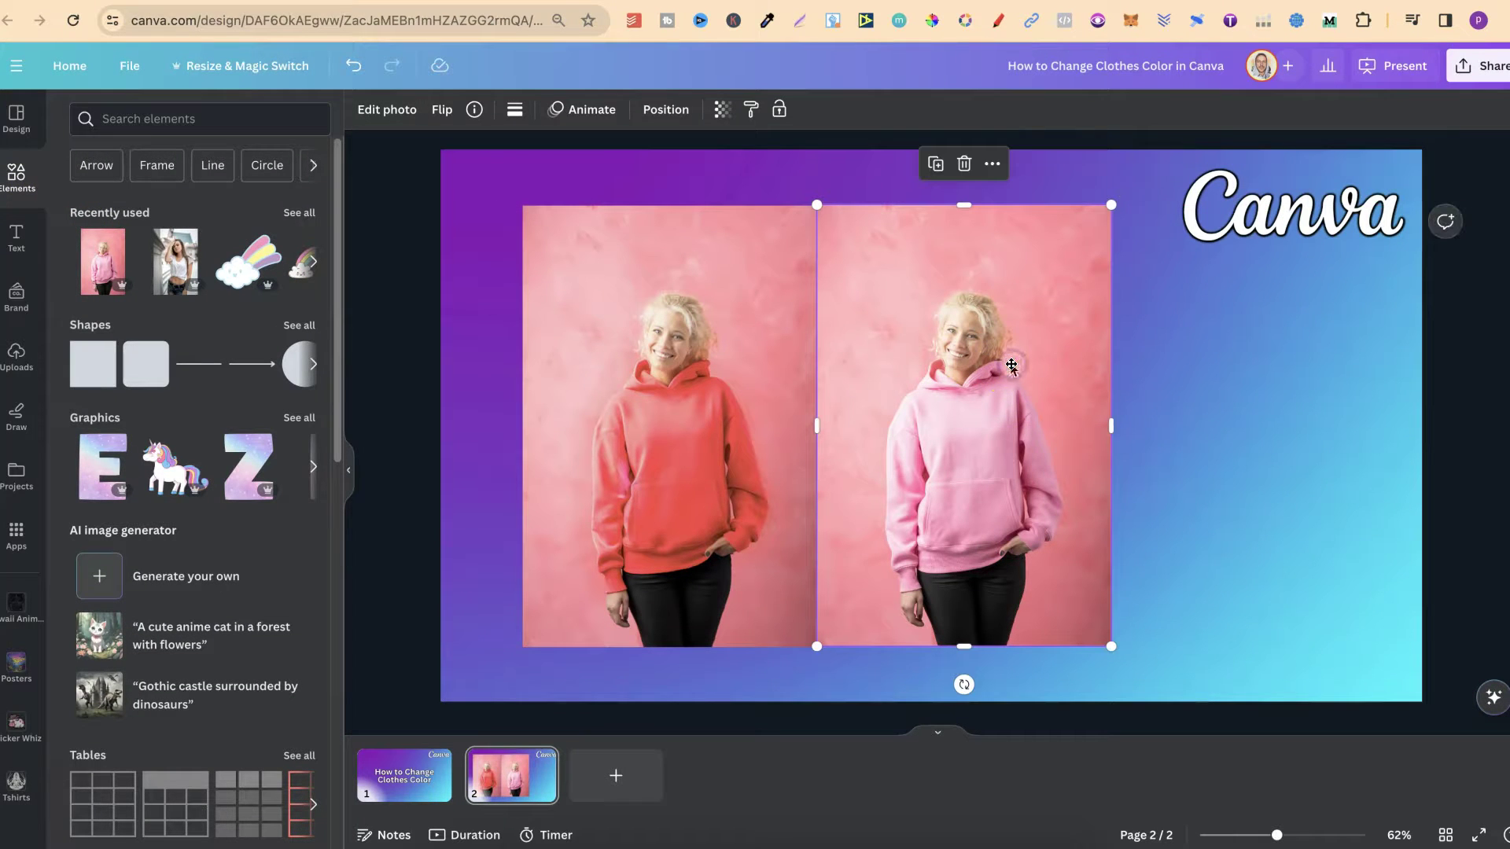
pyautogui.moveTo(1012, 365); pyautogui.dragTo(1021, 364)
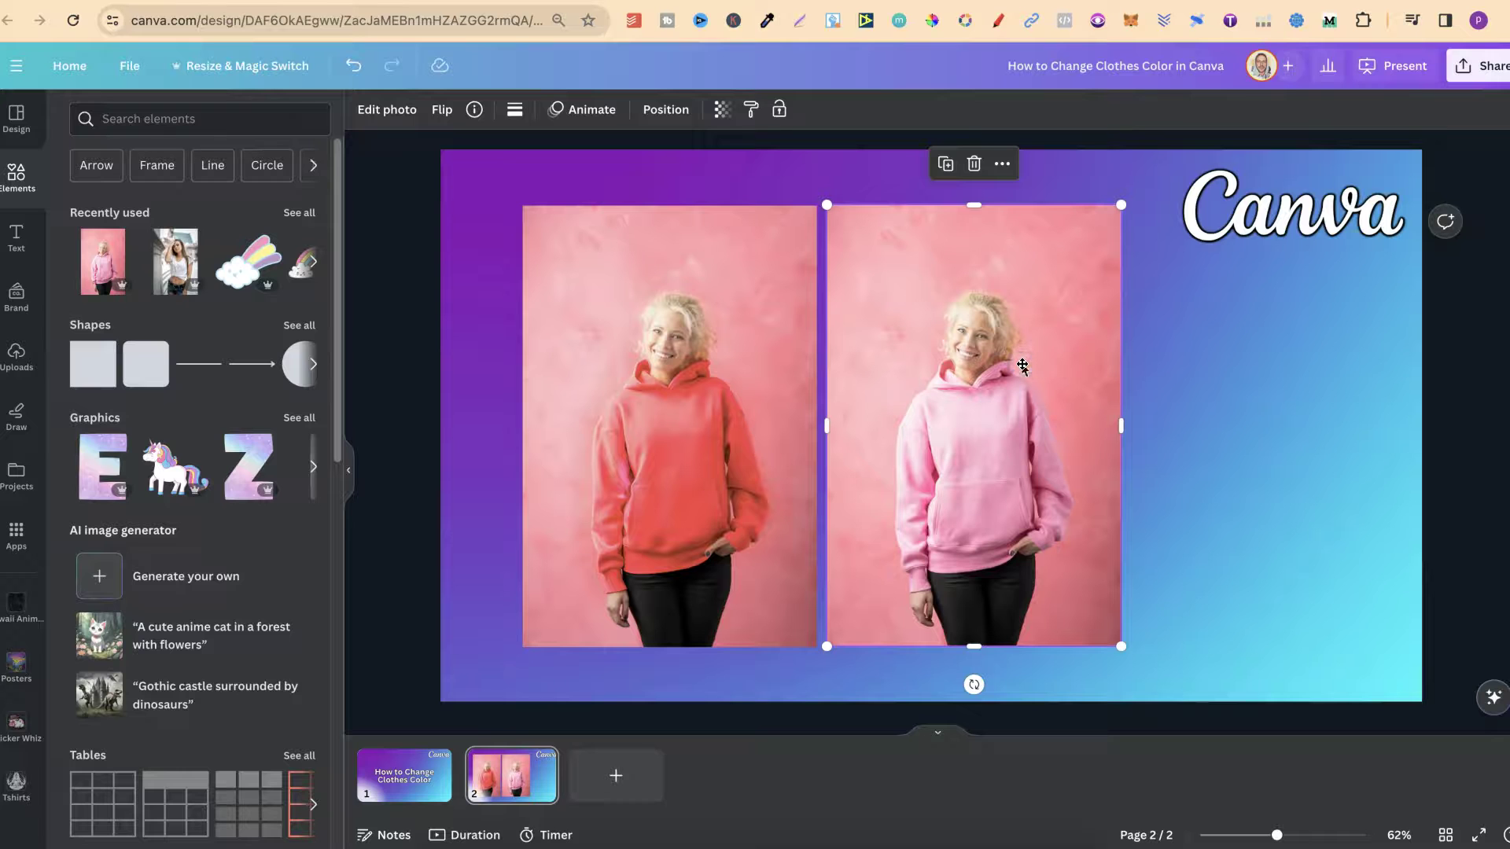
# Step: Open Magic Edit on the pink-hoodie copy, set brush size 30, and brush over the hoodie
pyautogui.click(383, 111)
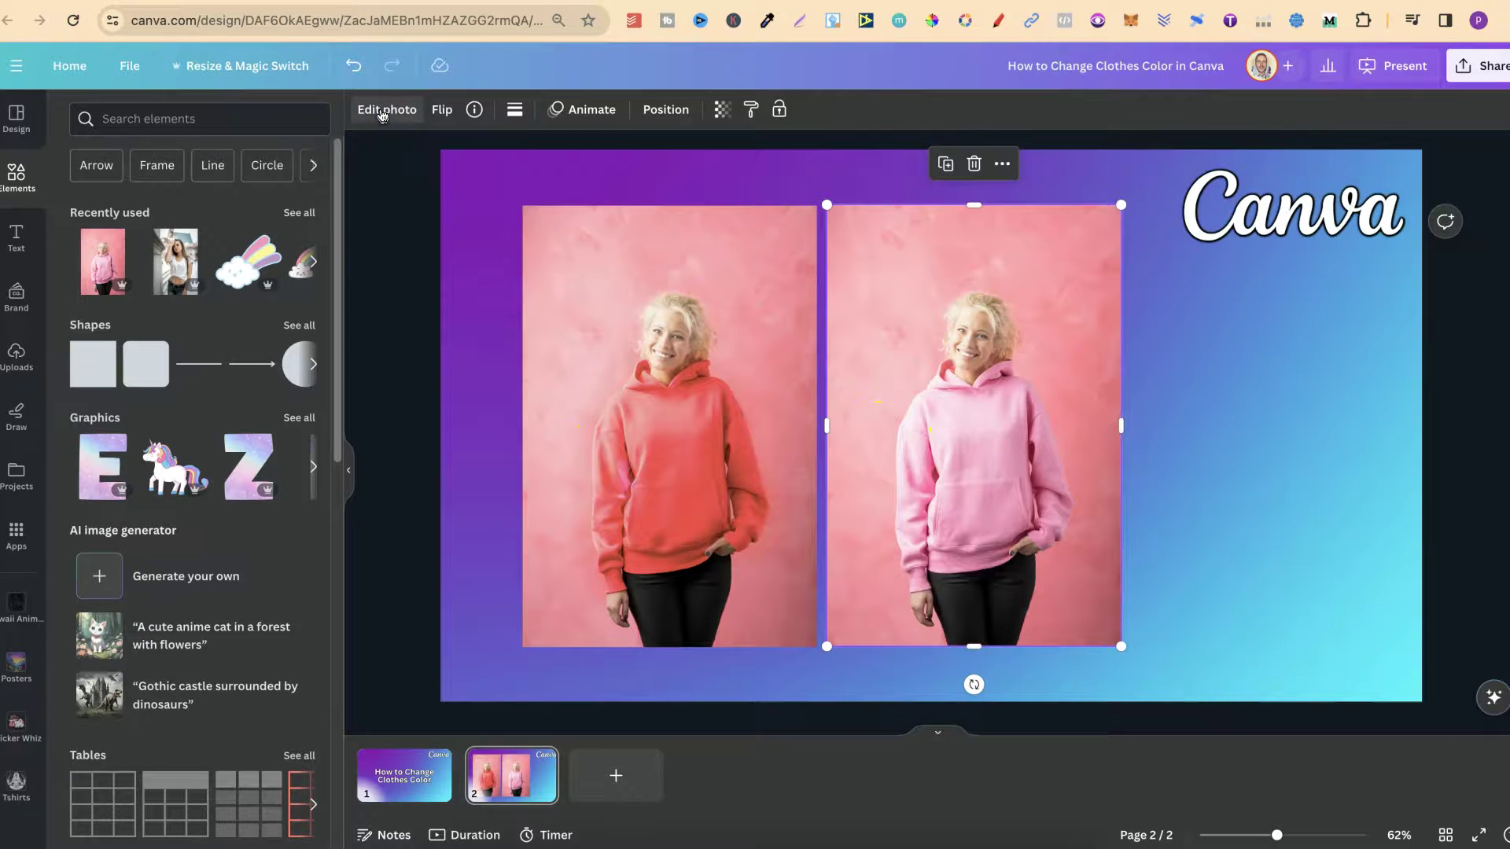
pyautogui.click(381, 109)
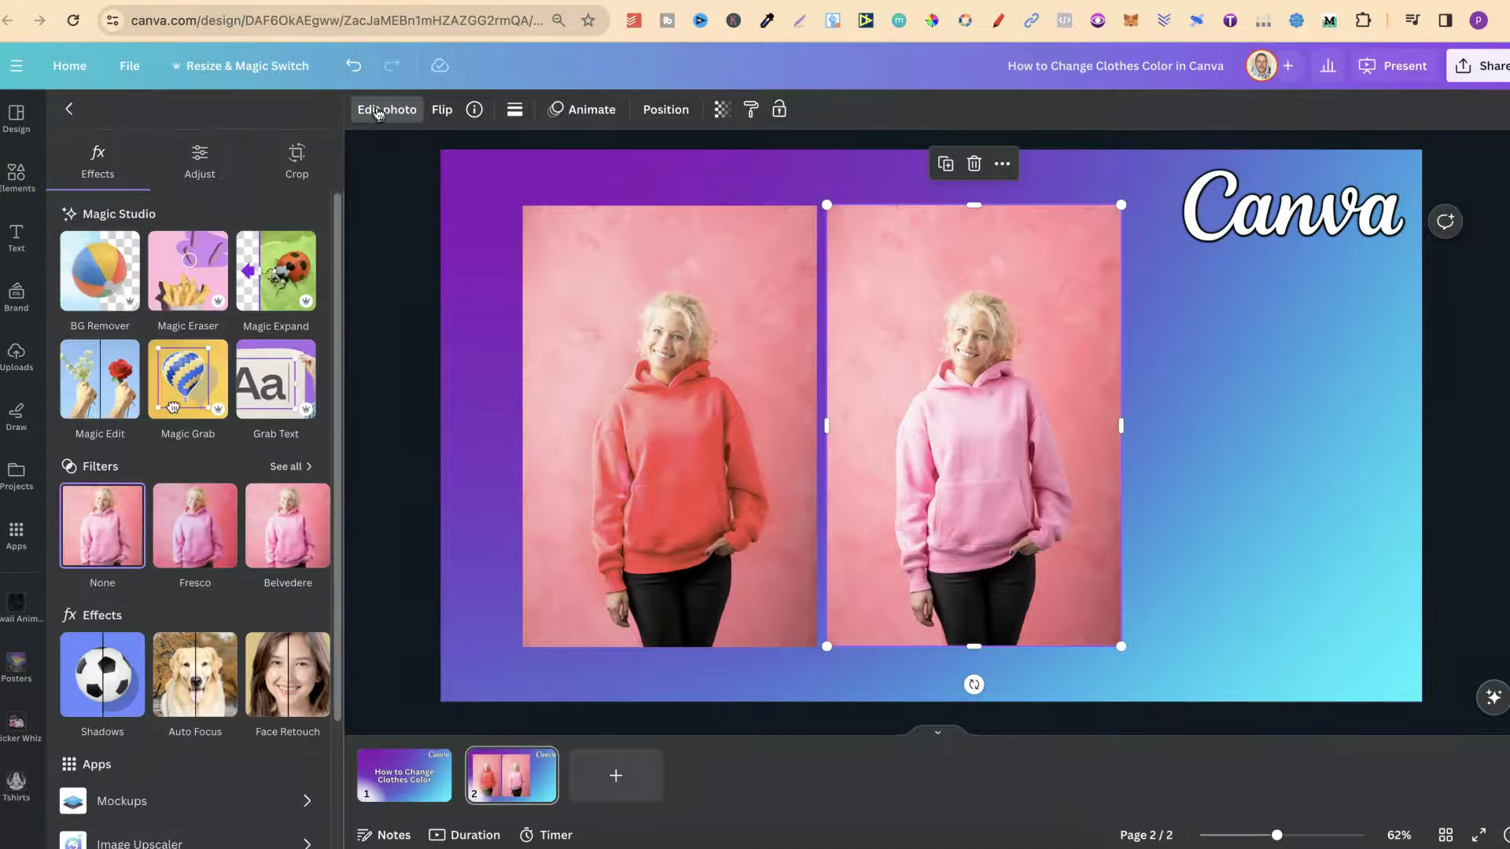
pyautogui.click(100, 385)
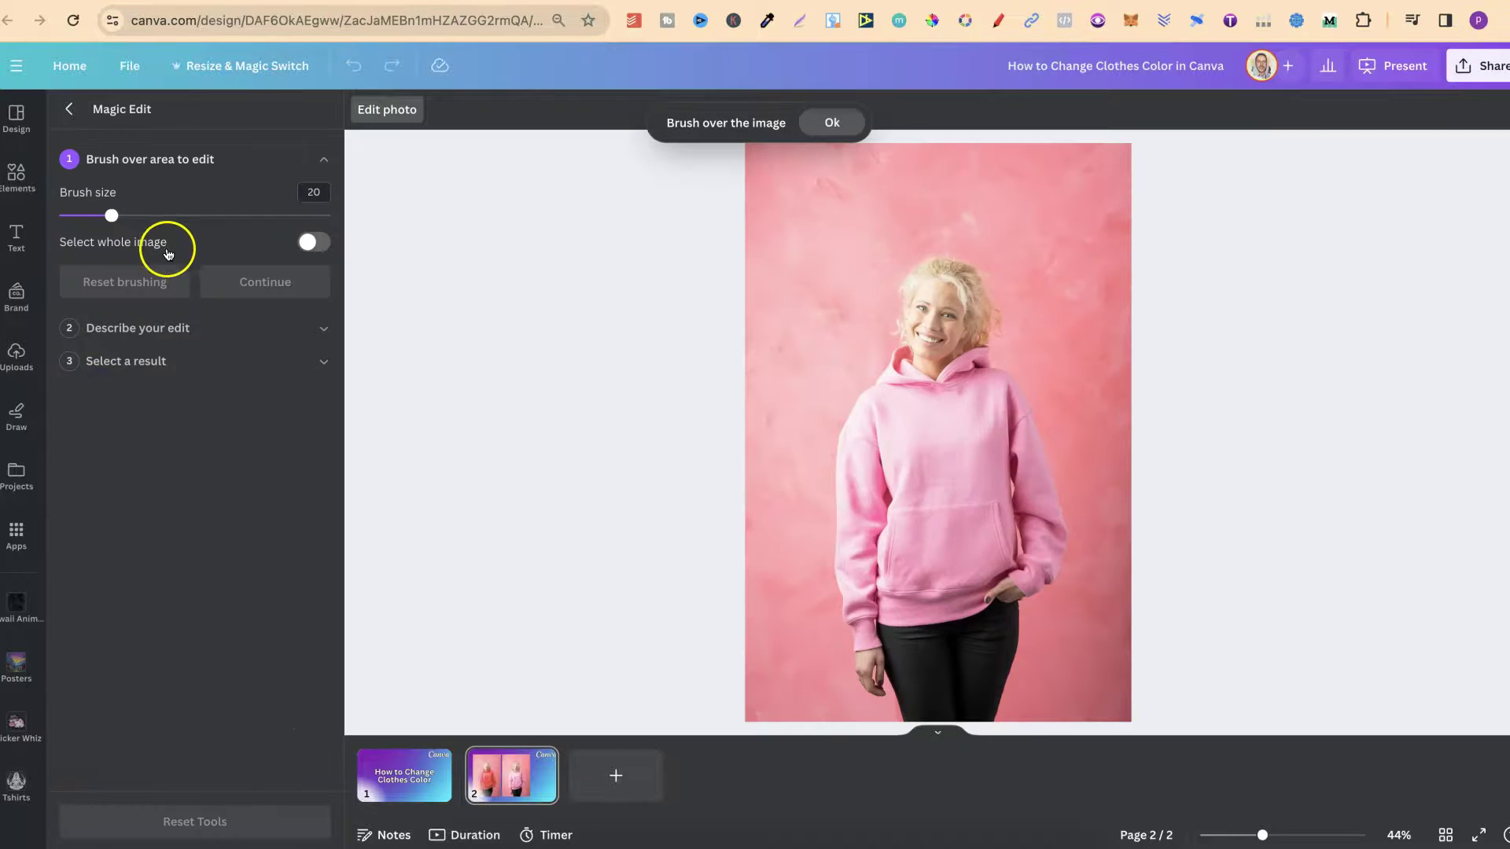
pyautogui.moveTo(112, 215); pyautogui.dragTo(139, 217)
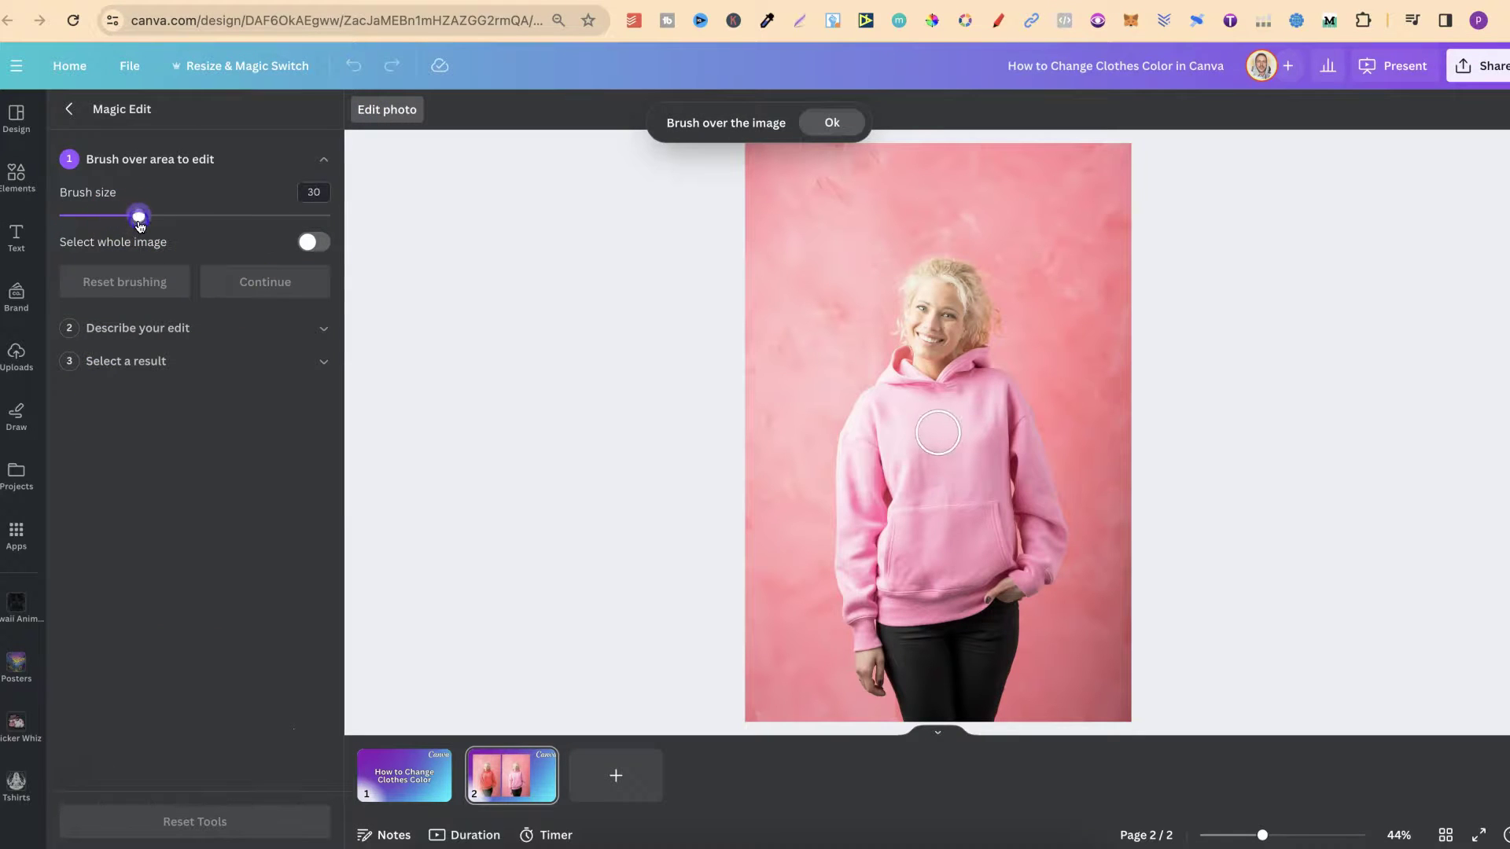
pyautogui.moveTo(901, 351)
pyautogui.mouseDown()
pyautogui.moveTo(847, 443)
pyautogui.moveTo(842, 580)
pyautogui.mouseUp()
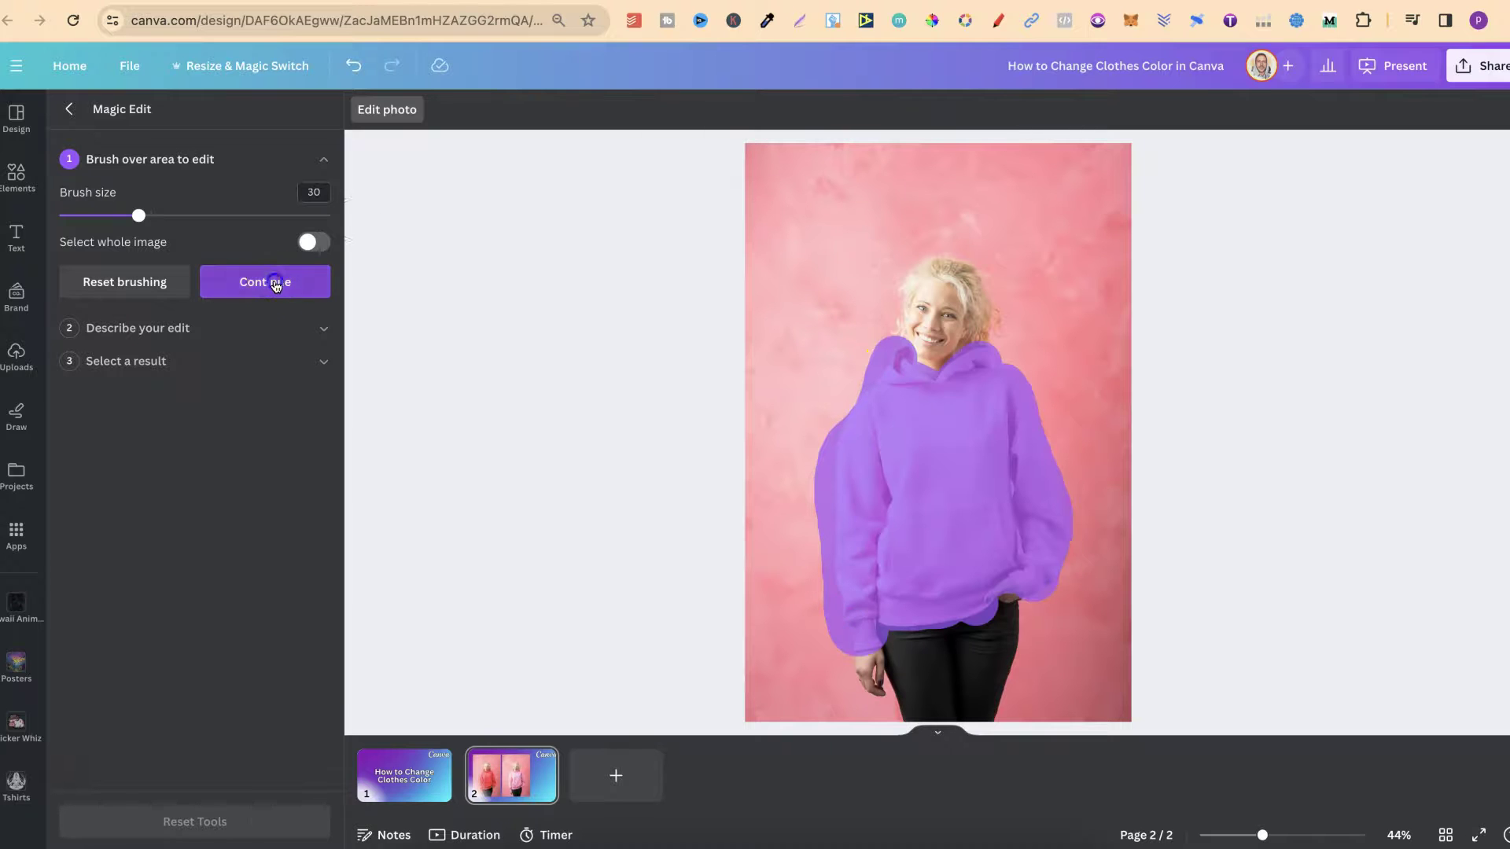
# Step: Enter the prompt 'change to color of the hoodie to blue' and generate results
pyautogui.click(275, 285)
pyautogui.write('c')
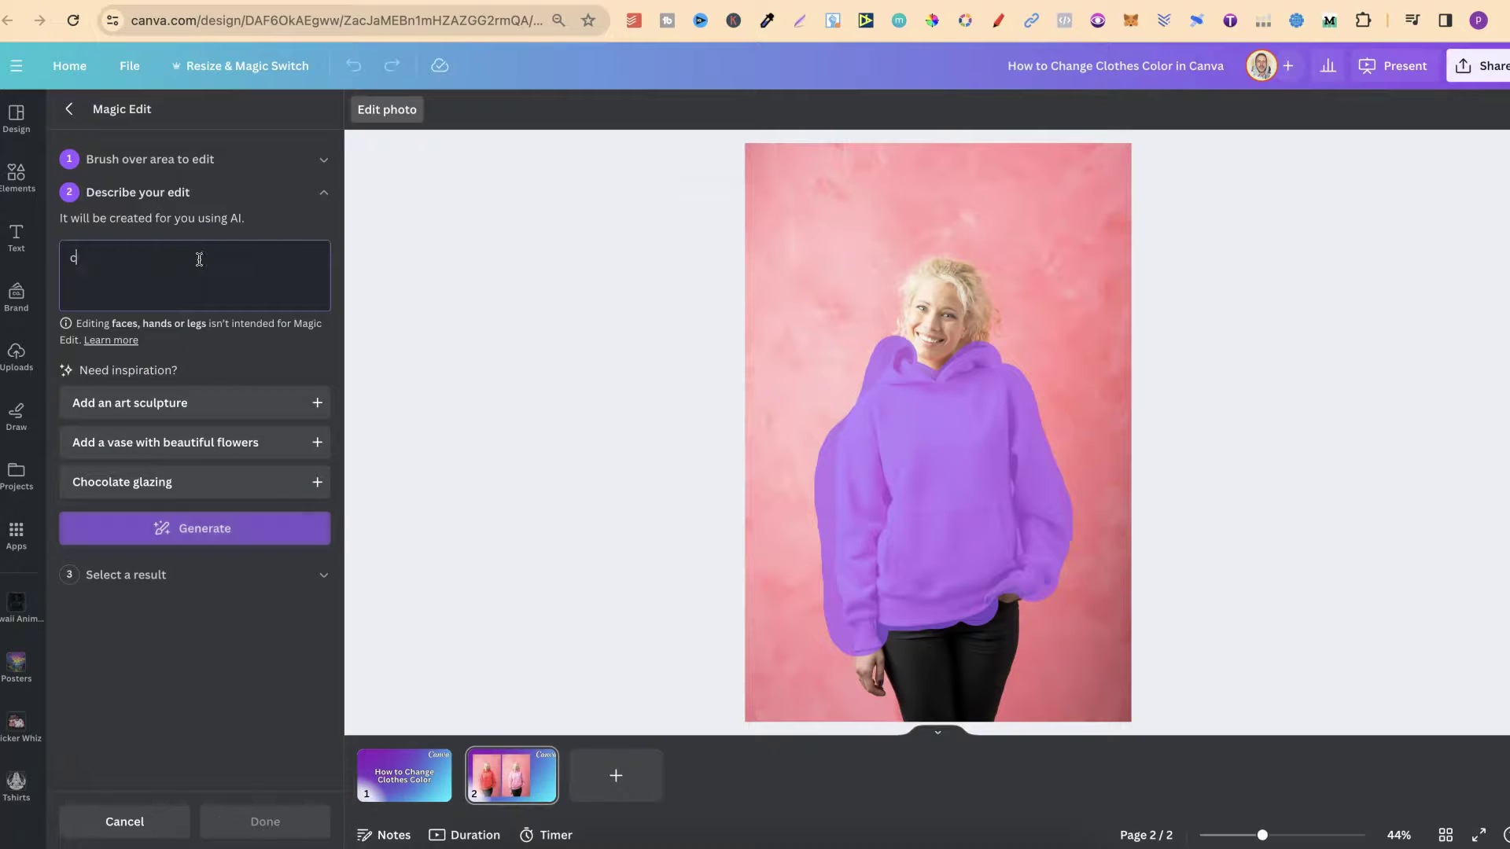
pyautogui.write('hange to color of the hoodie to blue')
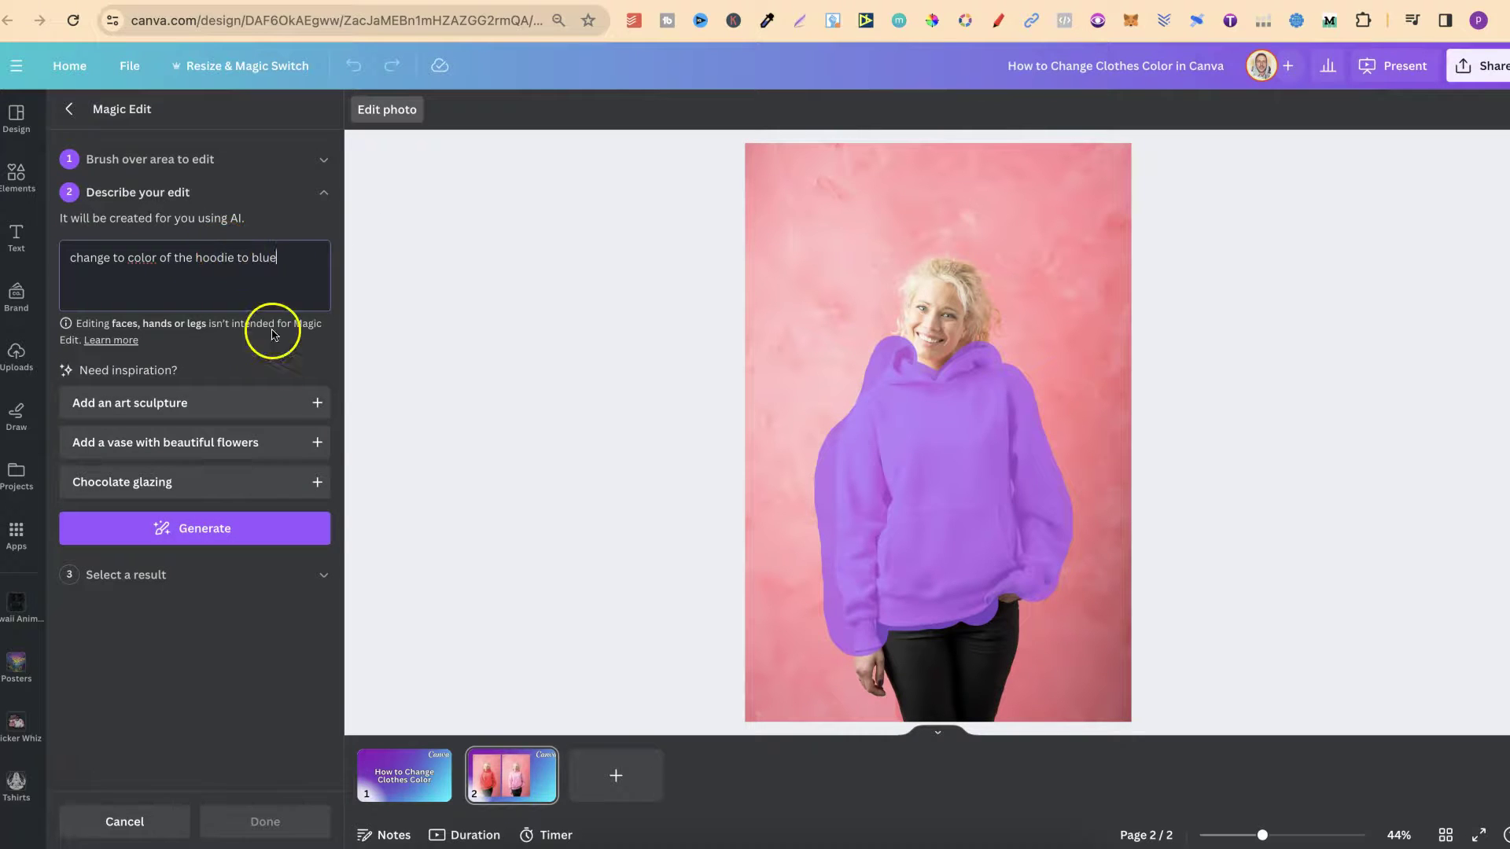
pyautogui.click(216, 529)
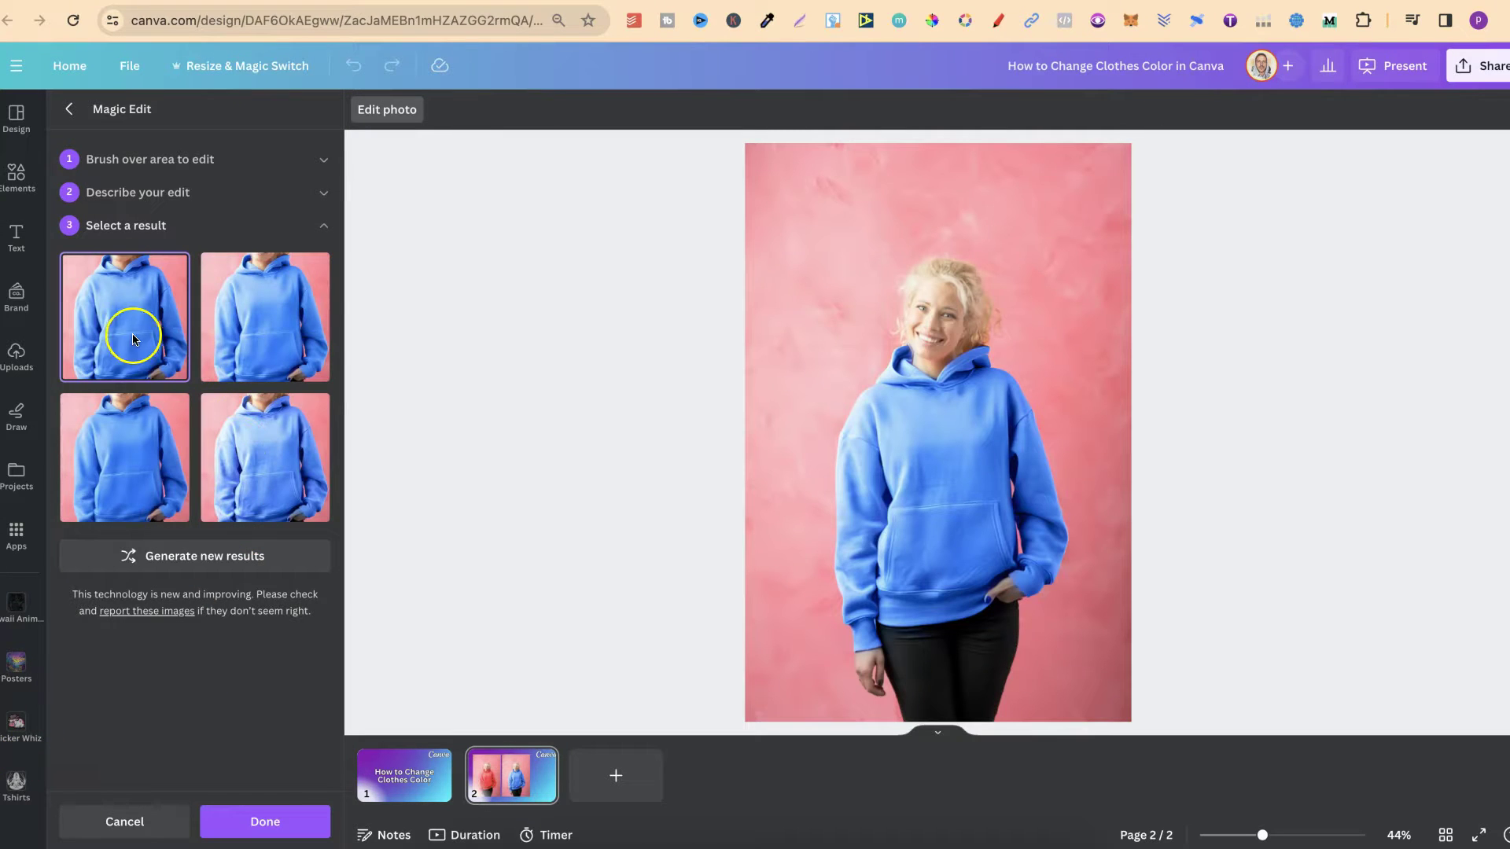
# Step: Compare the blue-hoodie results and apply the first one to the photo
pyautogui.click(238, 349)
pyautogui.click(144, 453)
pyautogui.click(257, 451)
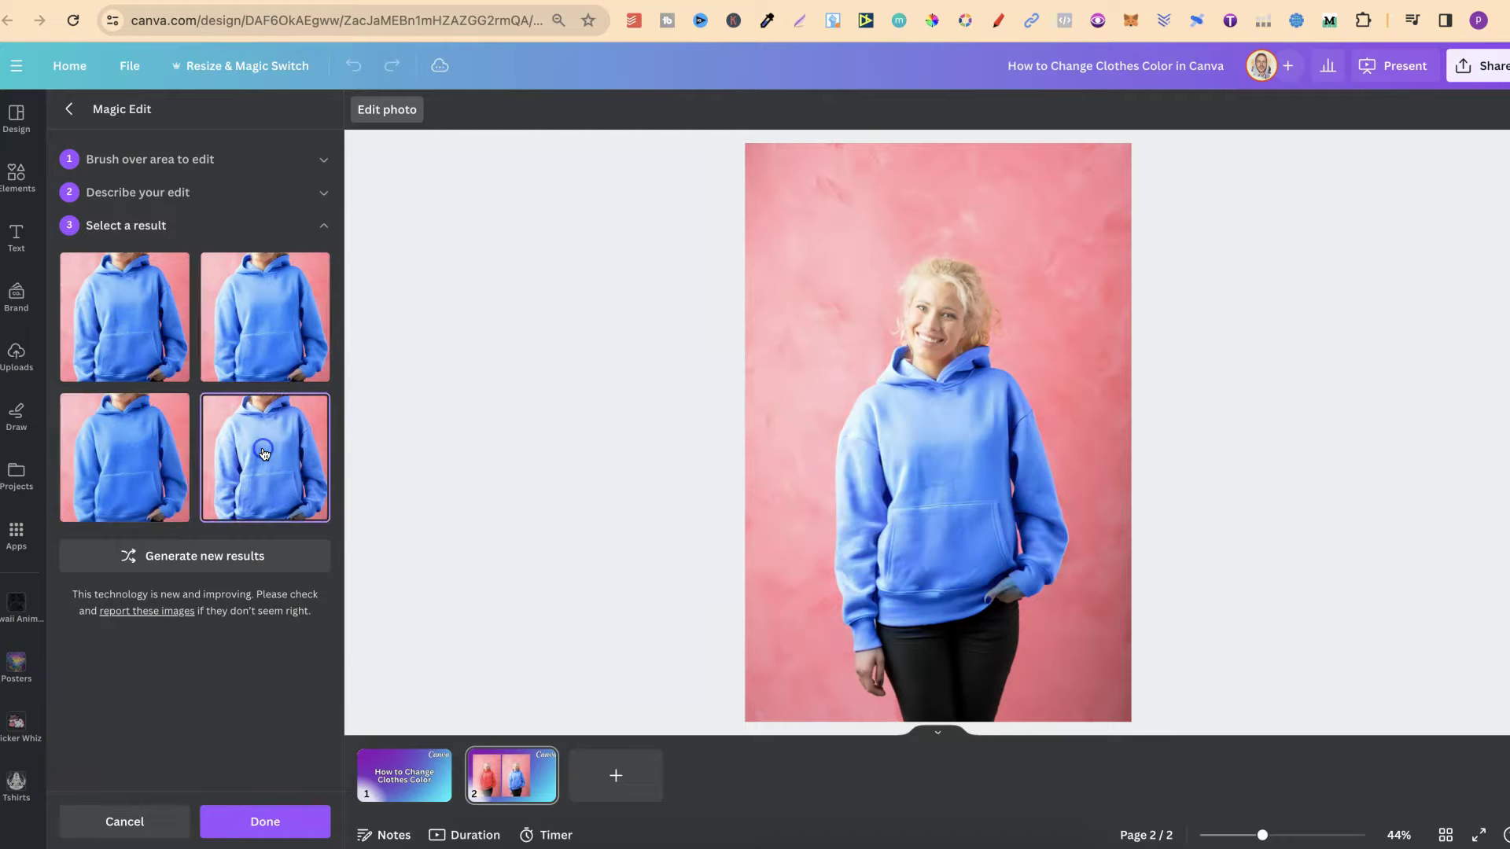
pyautogui.click(148, 338)
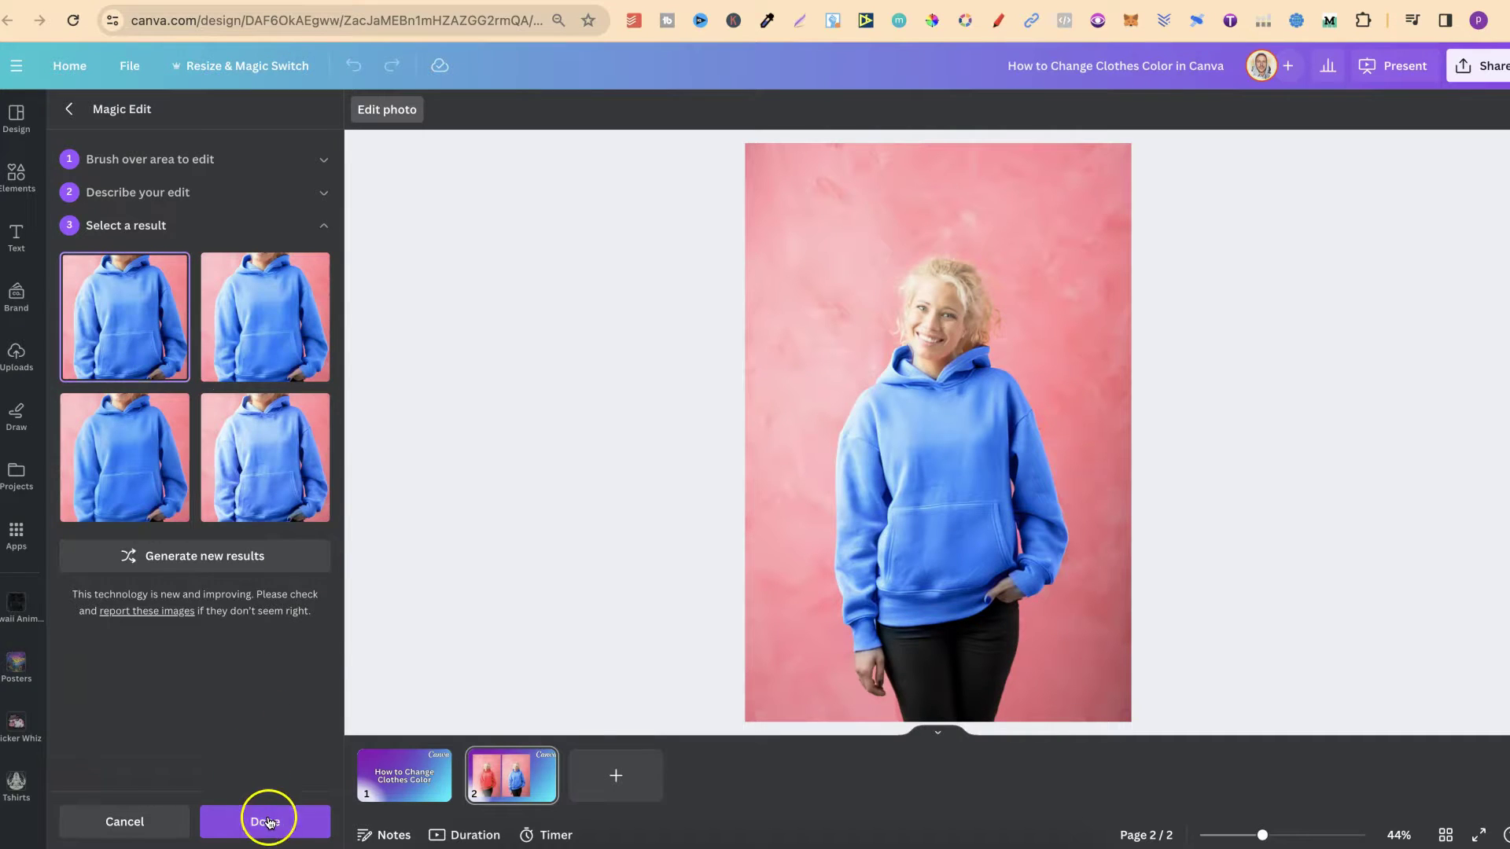
pyautogui.click(265, 821)
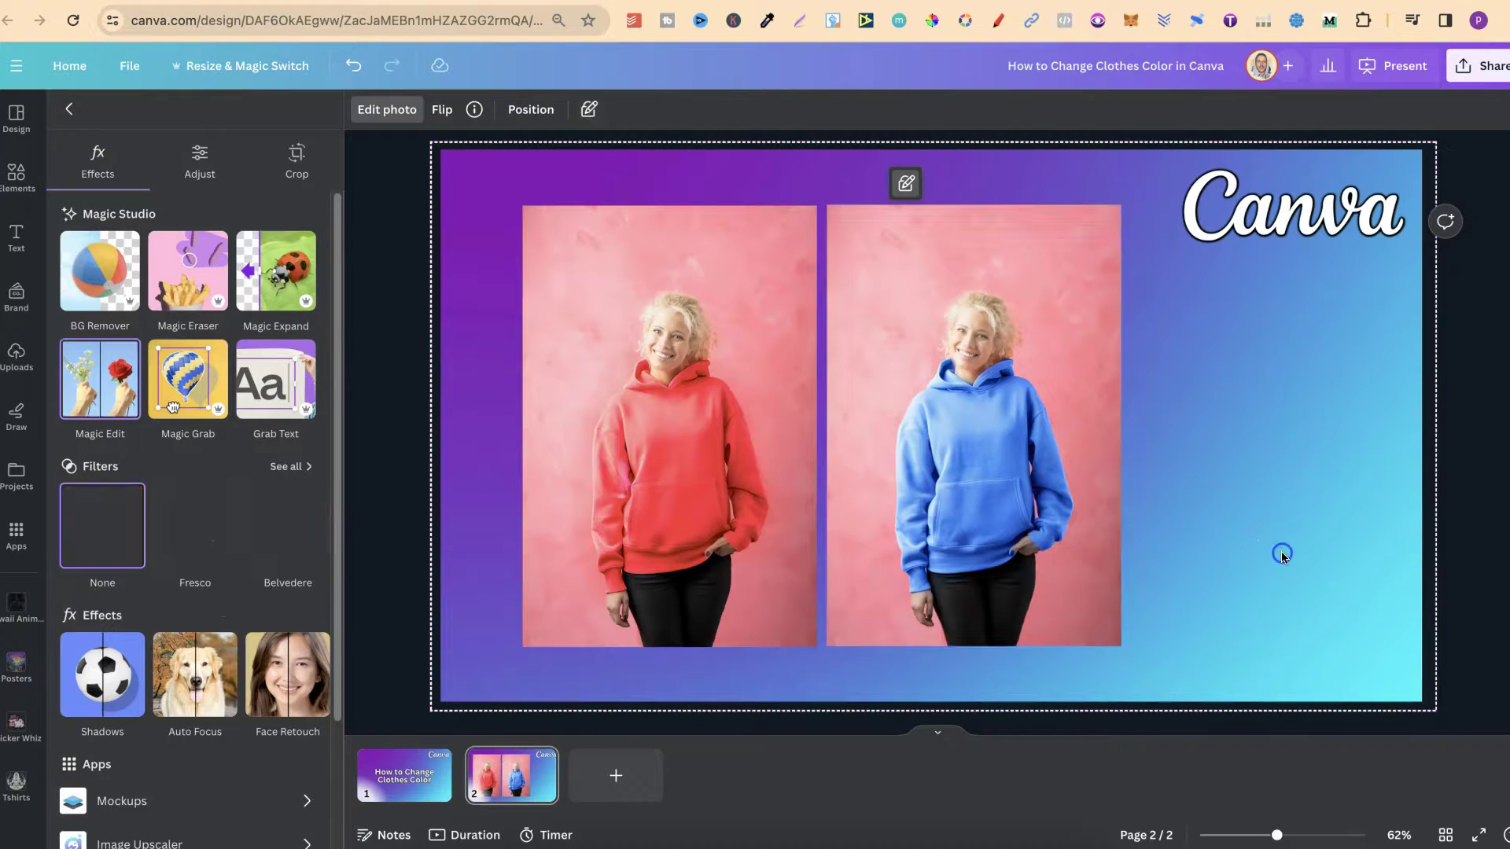
# Step: Deselect everything and collapse the side panel to show the red and blue photos
pyautogui.click(376, 414)
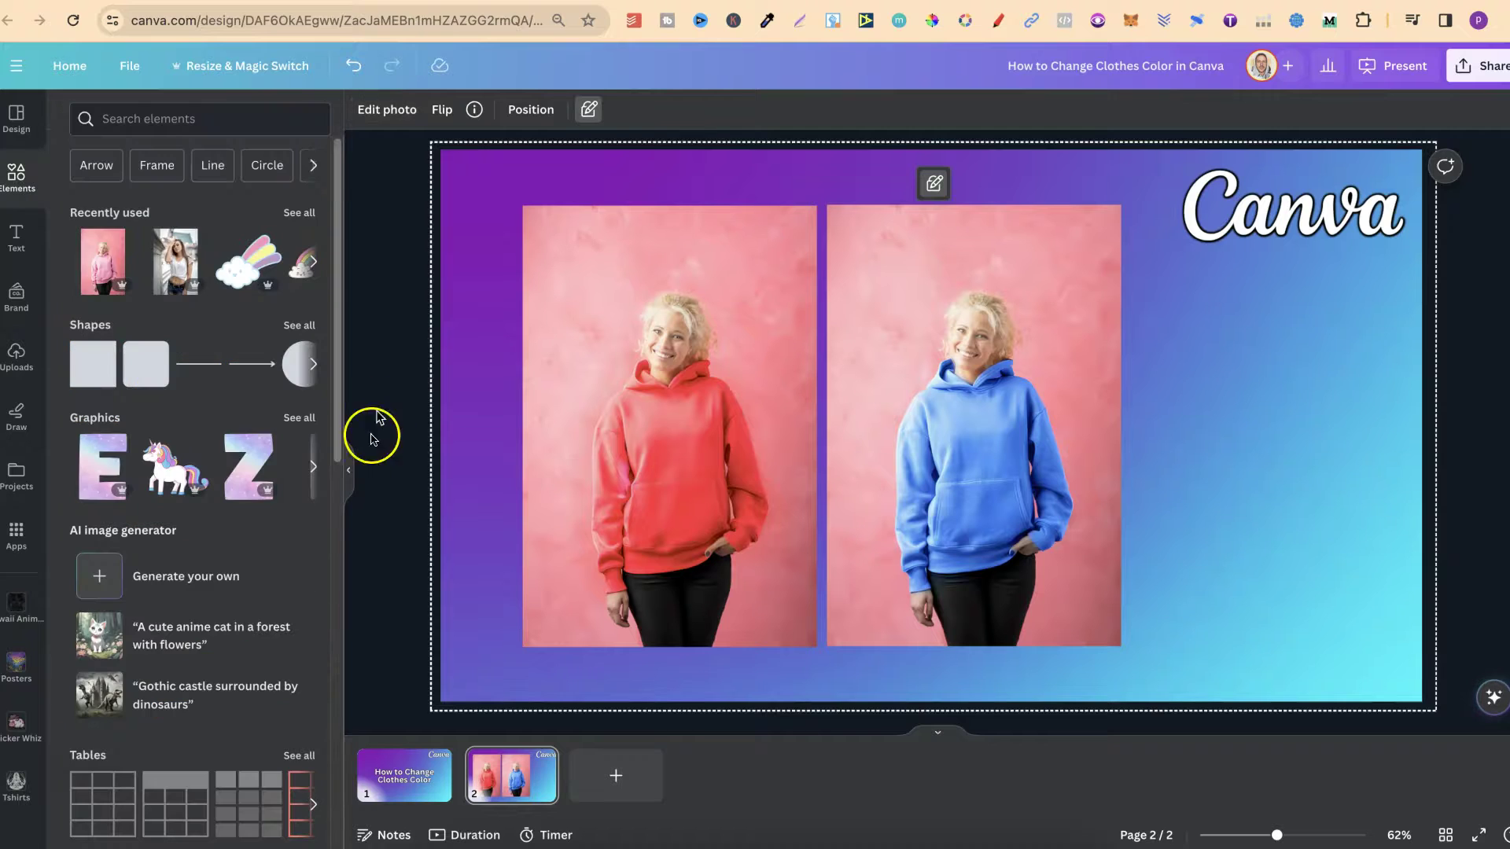
pyautogui.click(349, 471)
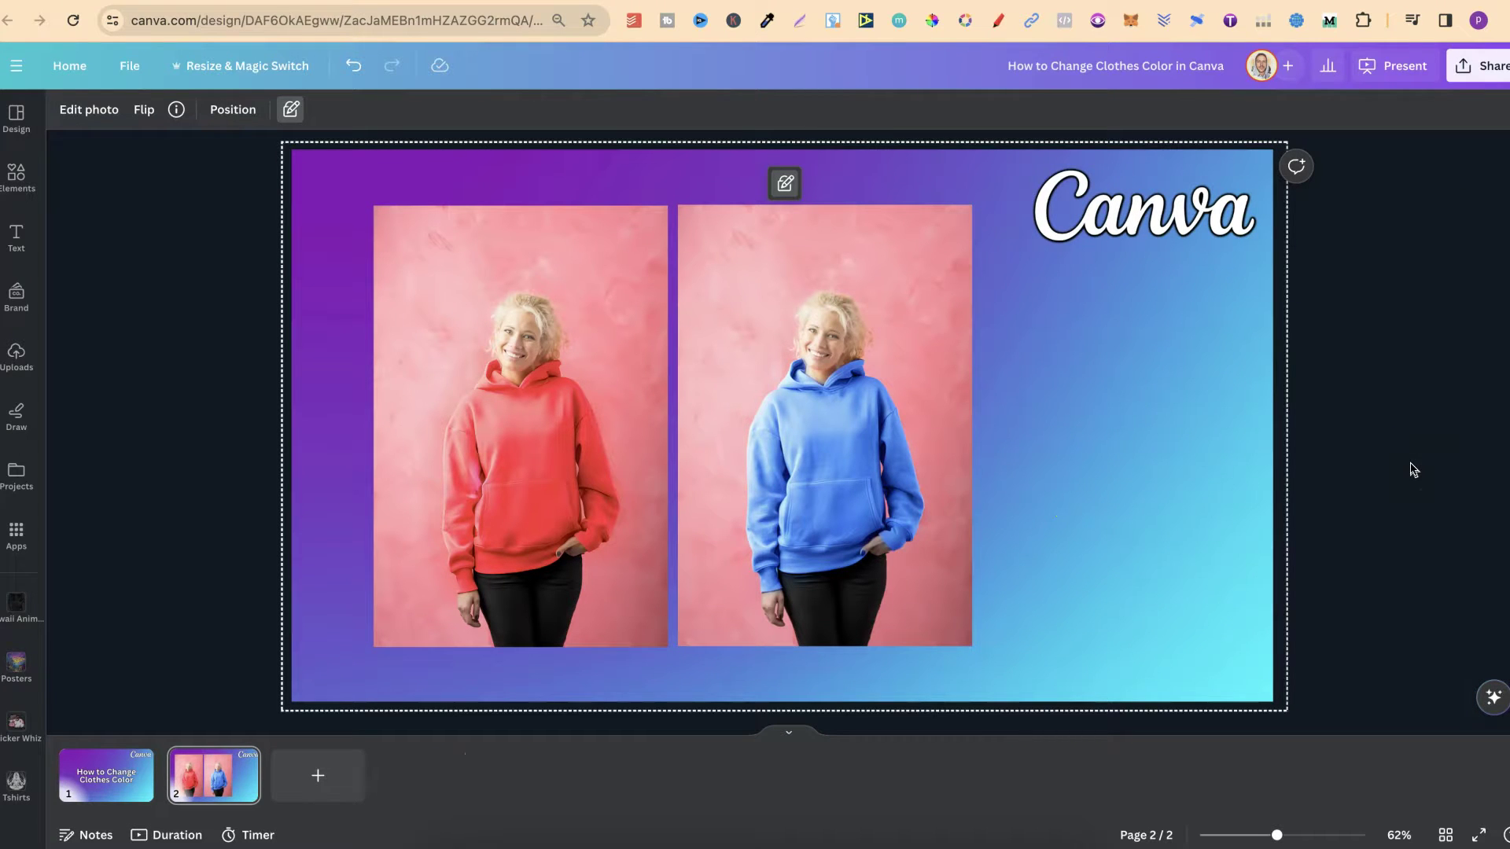
pyautogui.click(1375, 441)
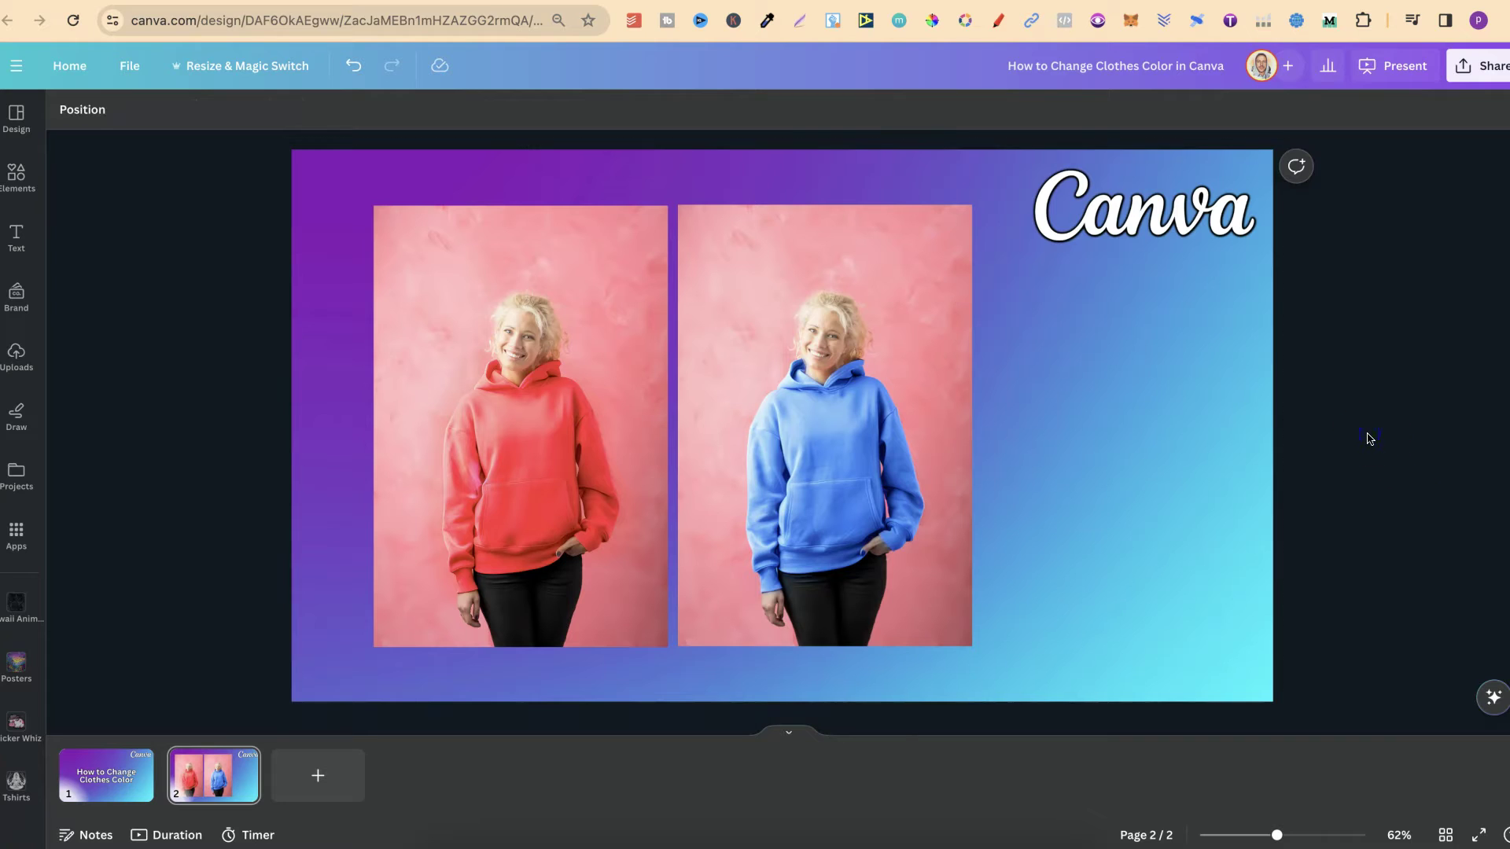